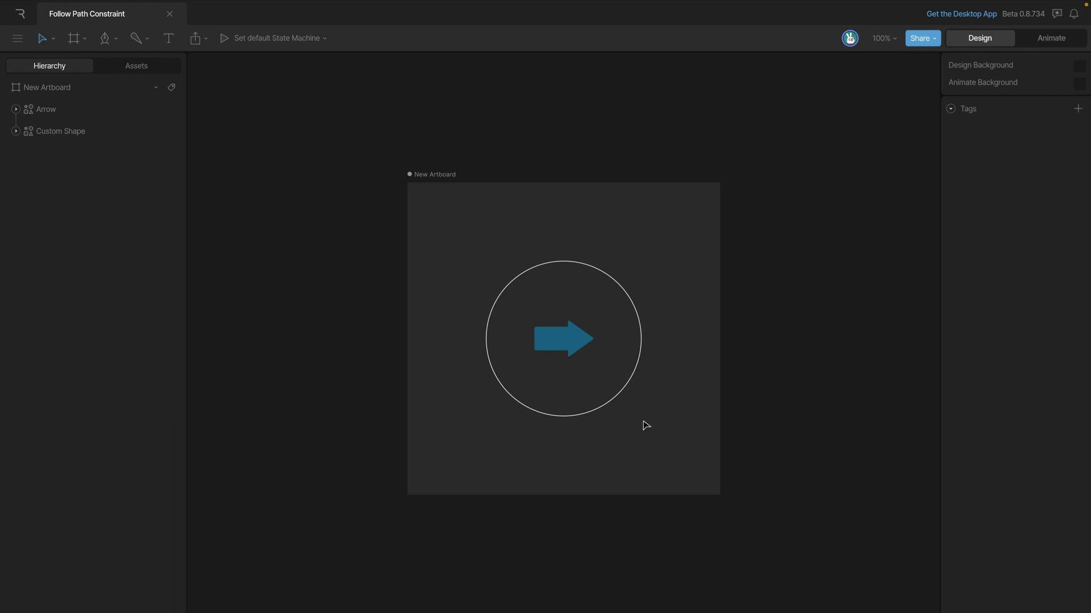
- Nudge the arrow left inside the circle, expand Custom Shape to show its Path, and reselect the arrow
mouse_move(579, 341)
mouse_down()
mouse_move(594, 365)
mouse_move(558, 344)
mouse_move(576, 343)
mouse_up()
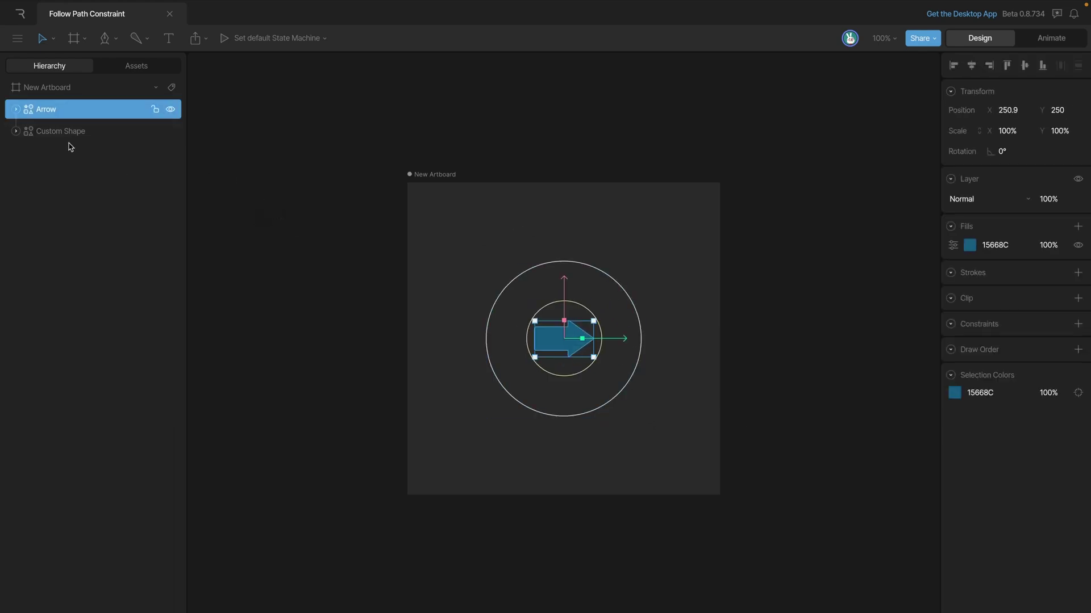
click(16, 131)
click(663, 440)
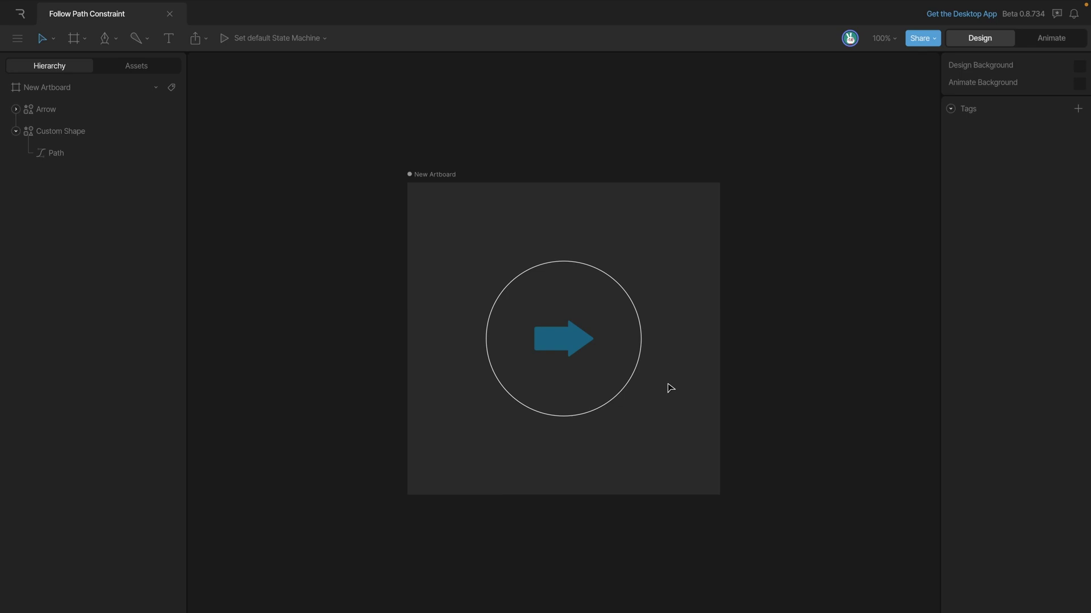
click(567, 348)
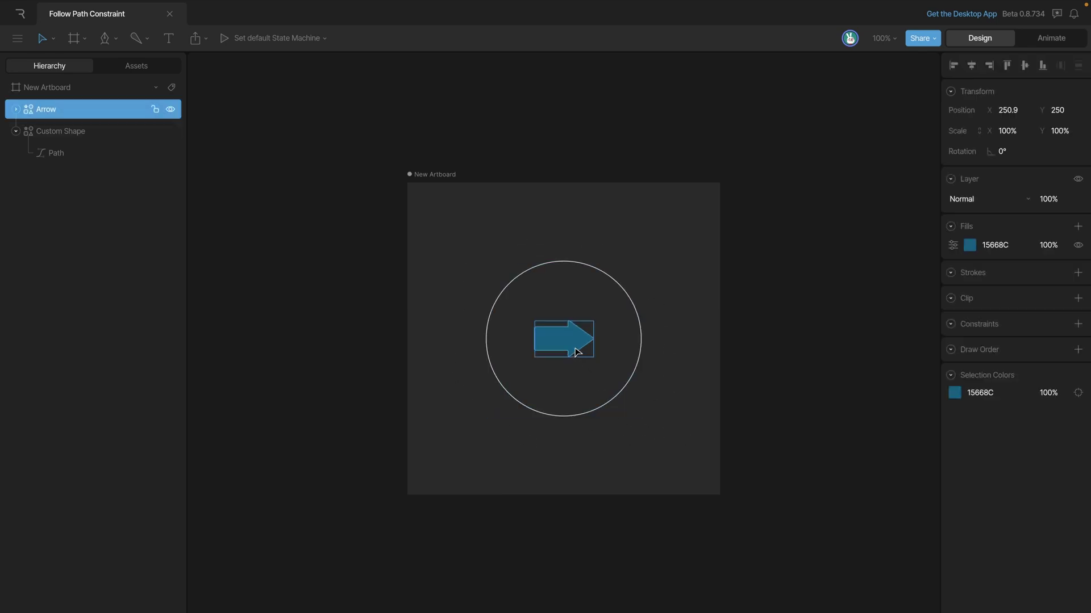
- Add a Follow Path constraint to the Arrow targeting Custom Shape, then scrub its Distance
click(1079, 324)
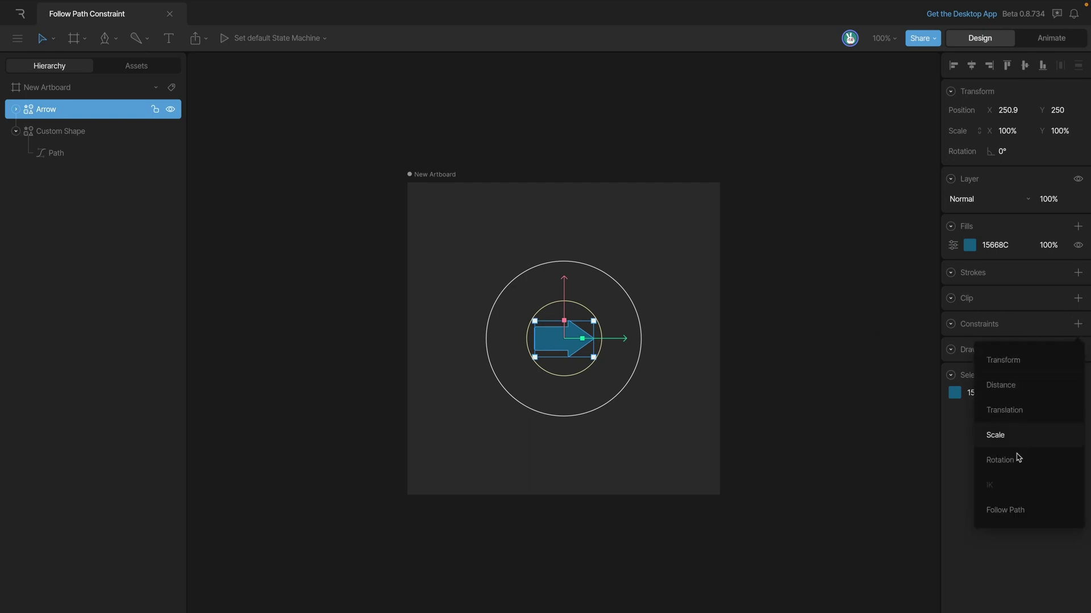
click(1005, 510)
click(953, 342)
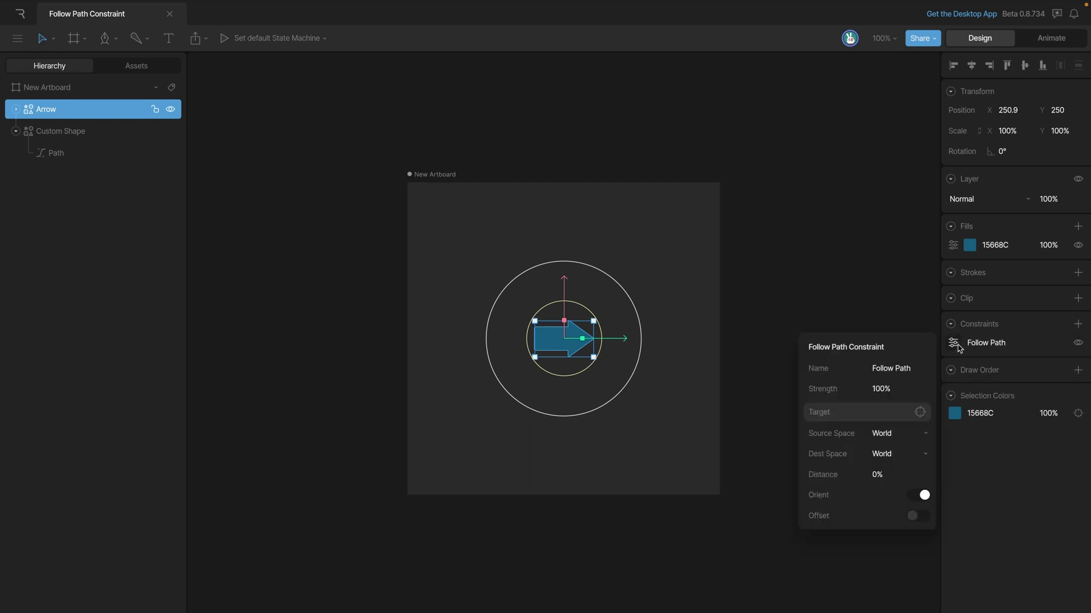
click(873, 416)
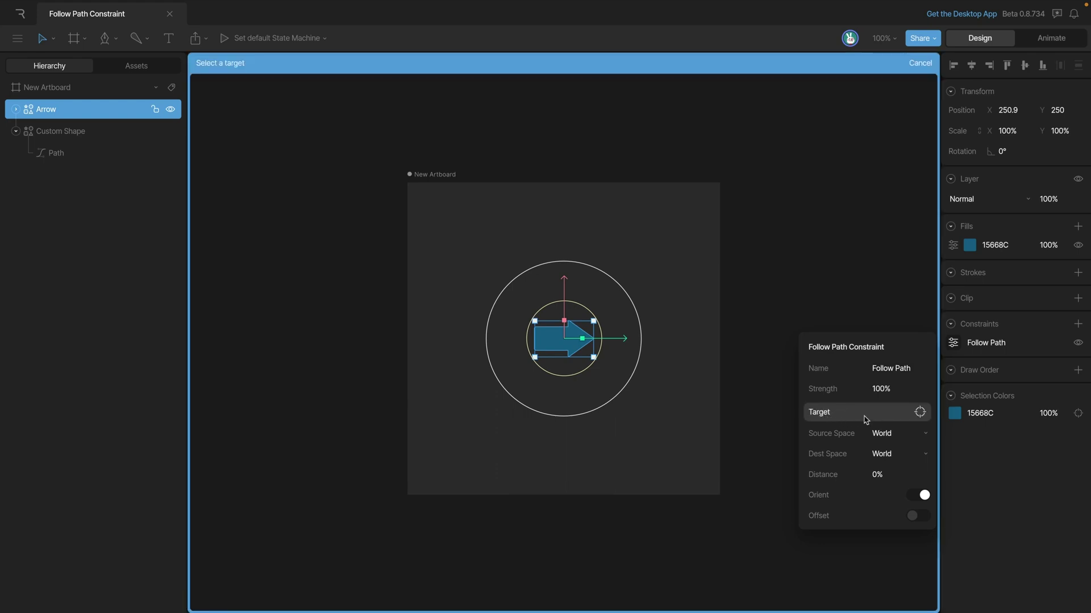
click(88, 136)
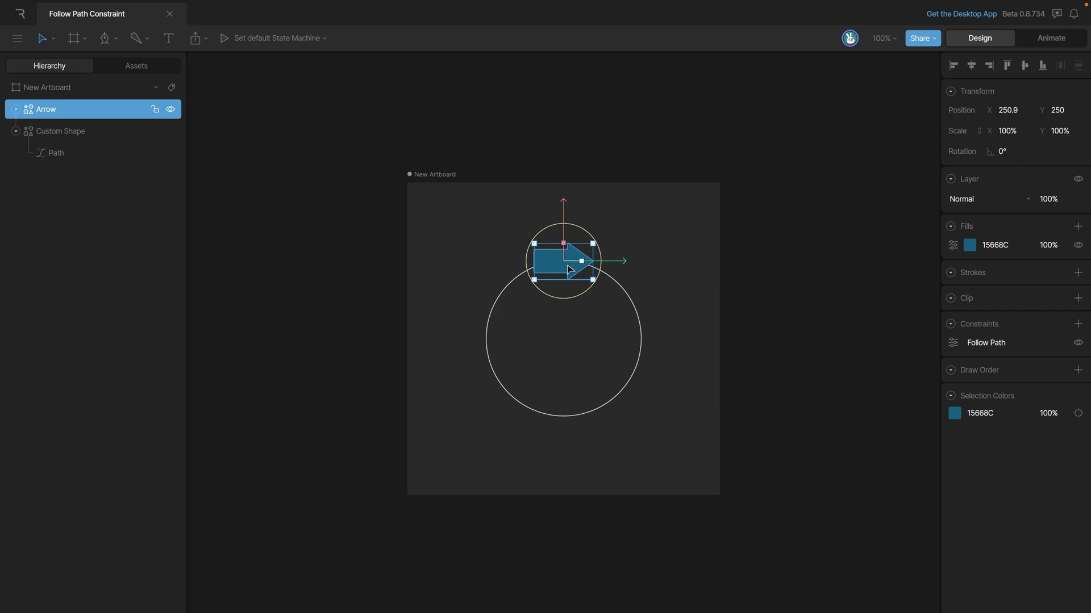
click(952, 343)
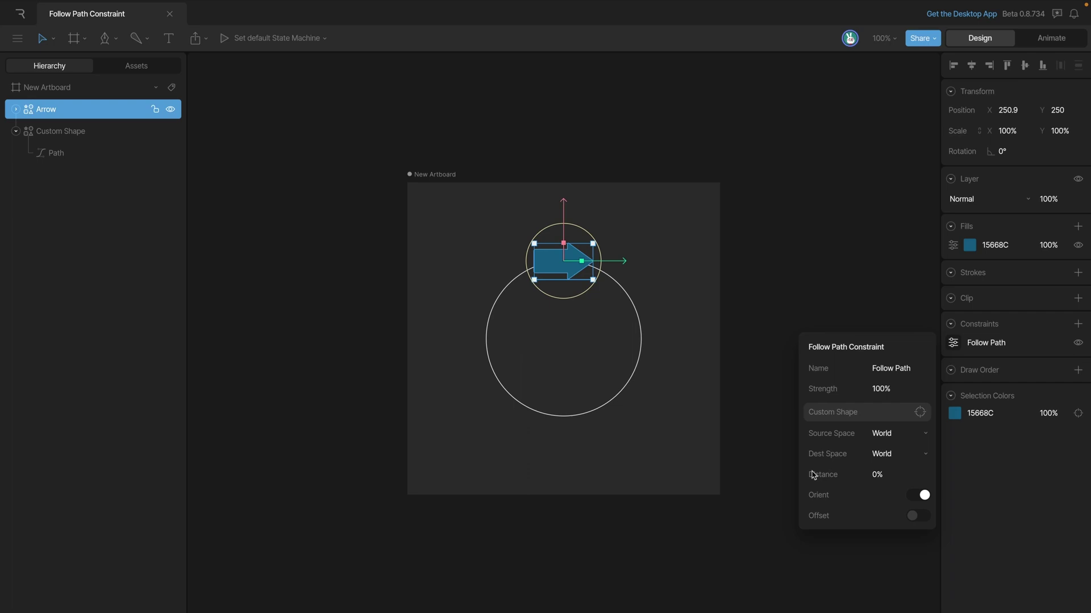
mouse_move(876, 475)
mouse_down()
mouse_move(829, 473)
mouse_move(886, 474)
mouse_up()
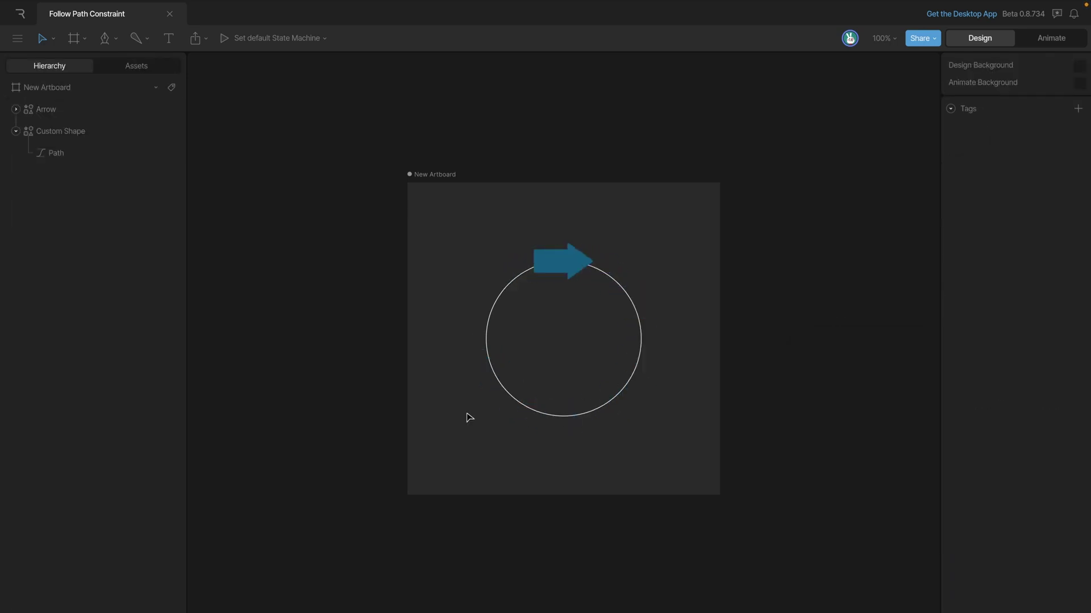
- Make the circle Path's bottom vertex the first vertex, then reselect the Arrow's Follow Path settings
click(517, 396)
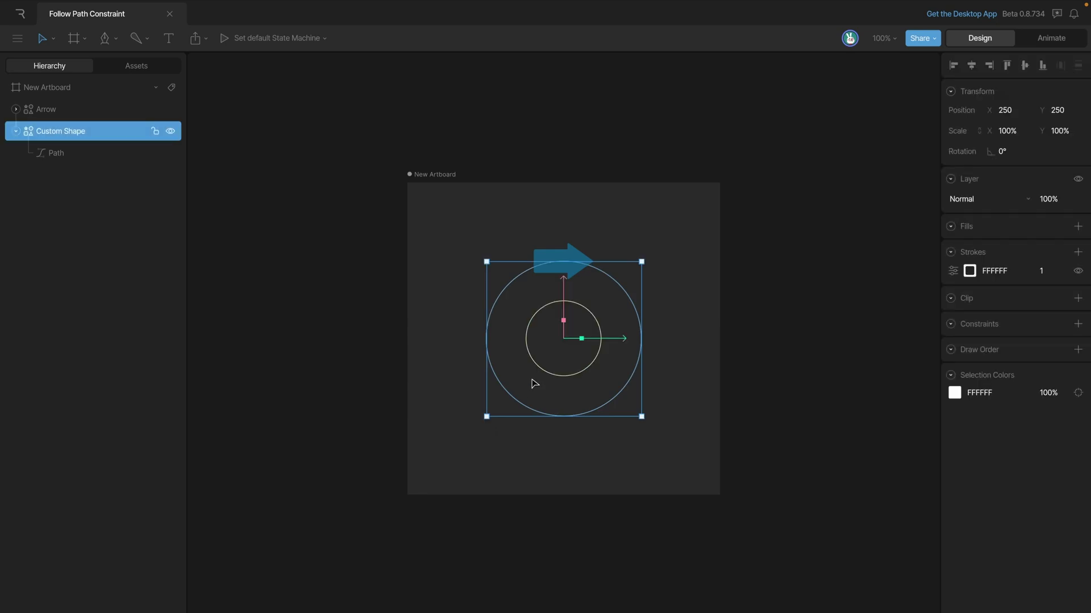
key(Return)
key(Return)
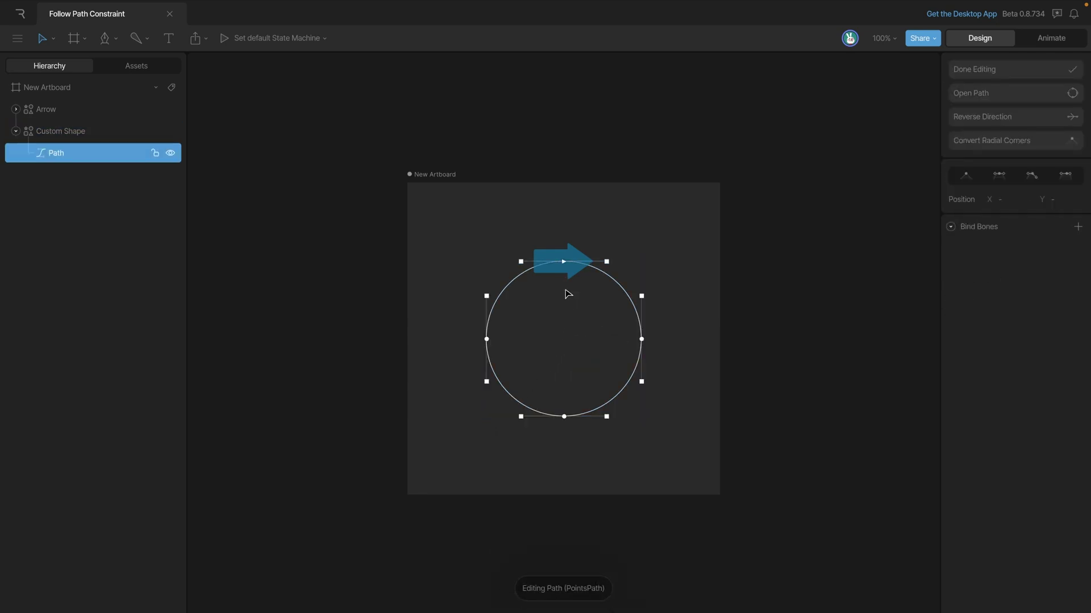
click(564, 417)
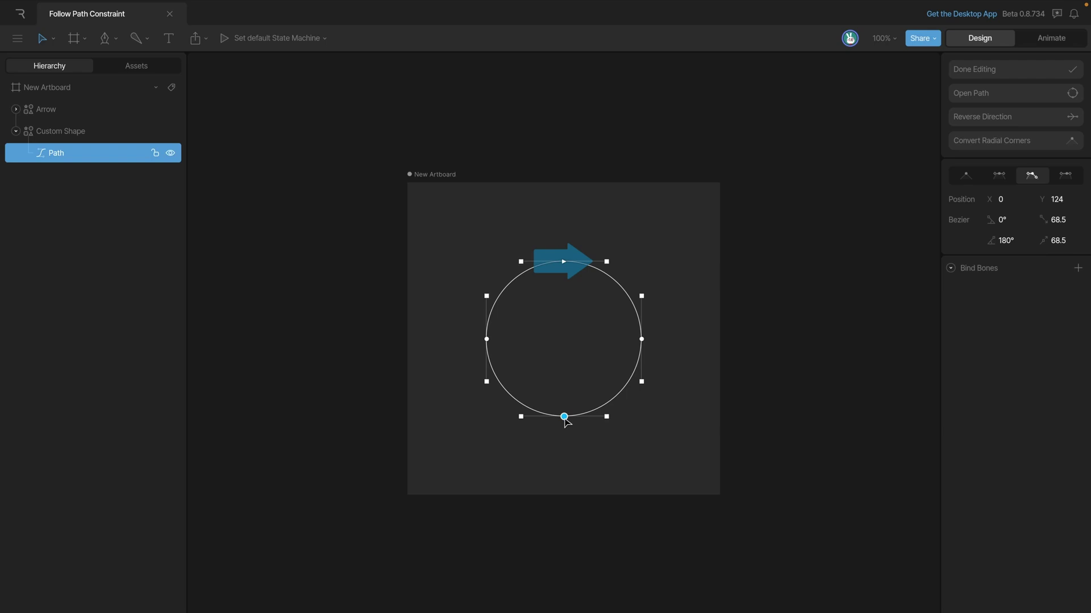
right_click(566, 419)
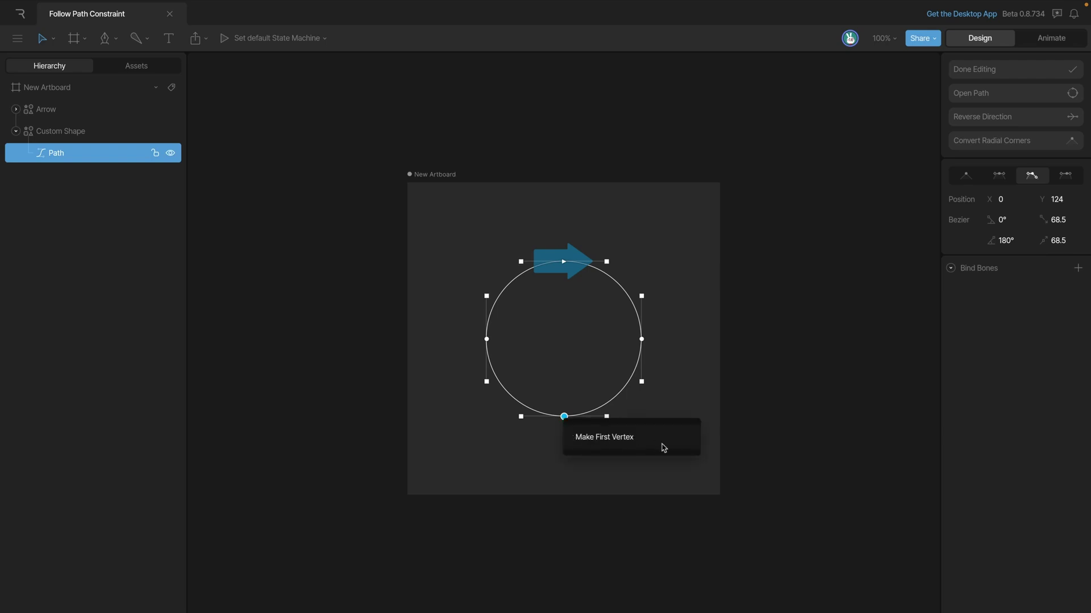
click(606, 446)
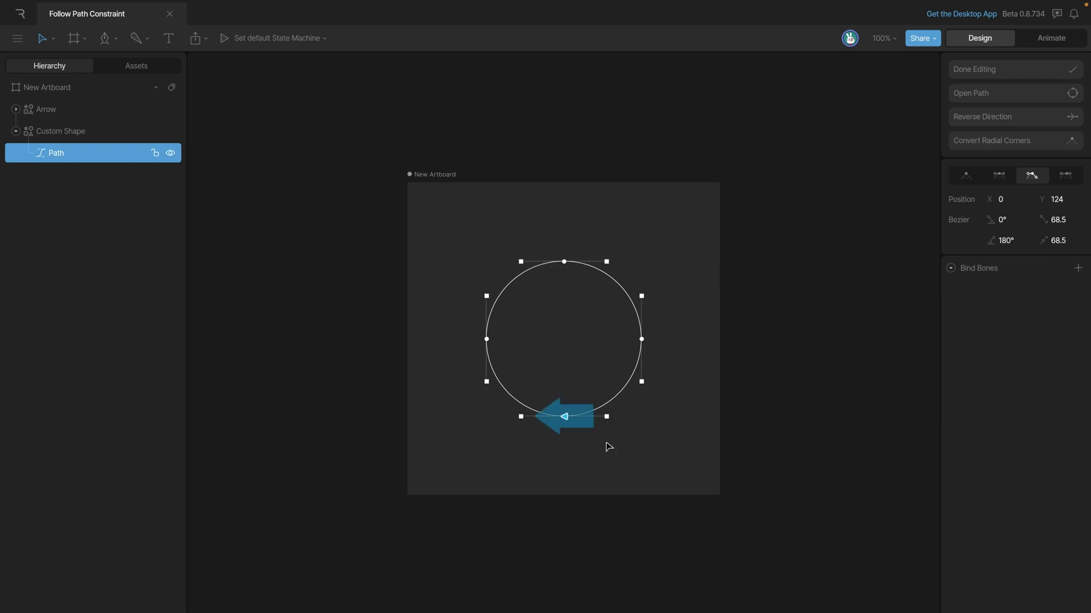
click(568, 423)
click(954, 343)
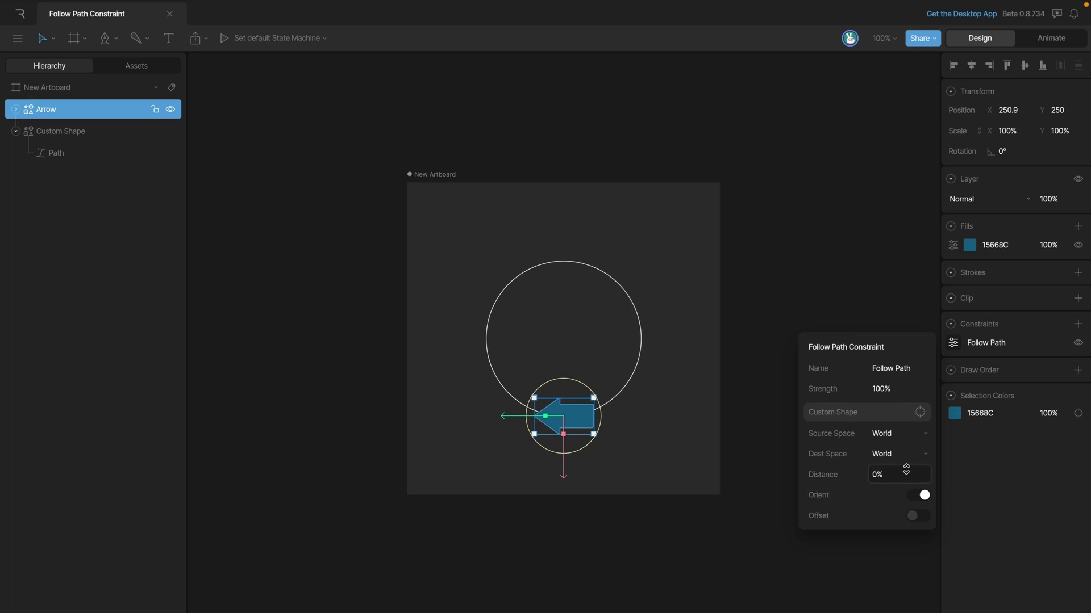
- Scrub the arrow's Follow Path Distance around the circle and turn Orient off
drag(904, 476, 881, 389)
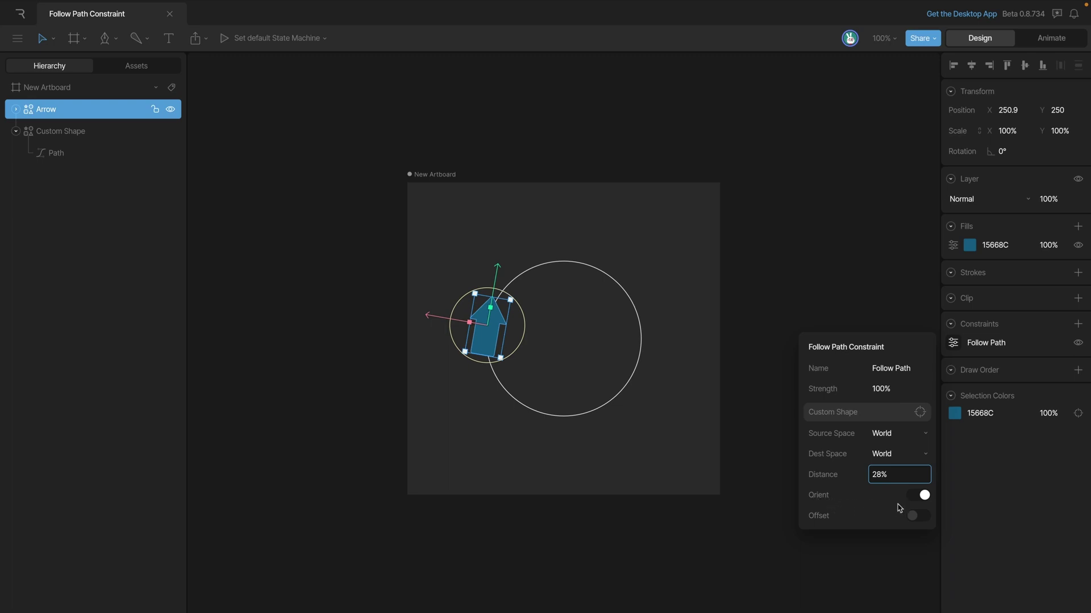
click(917, 496)
drag(886, 474, 865, 486)
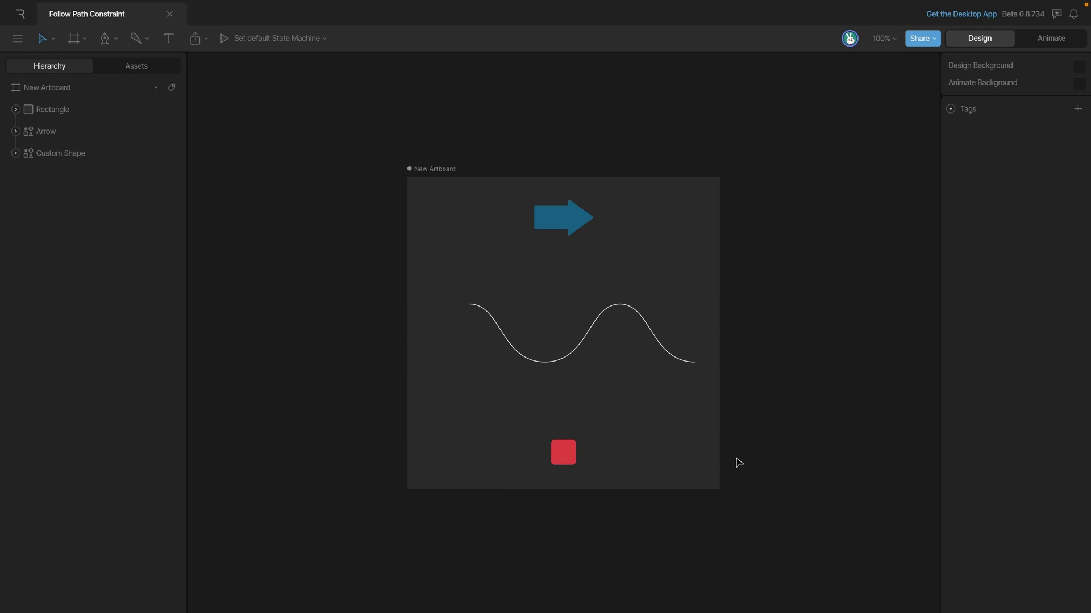
- Add a Follow Path constraint to the red Rectangle targeting the wave Custom Shape and scrub Distance
click(564, 454)
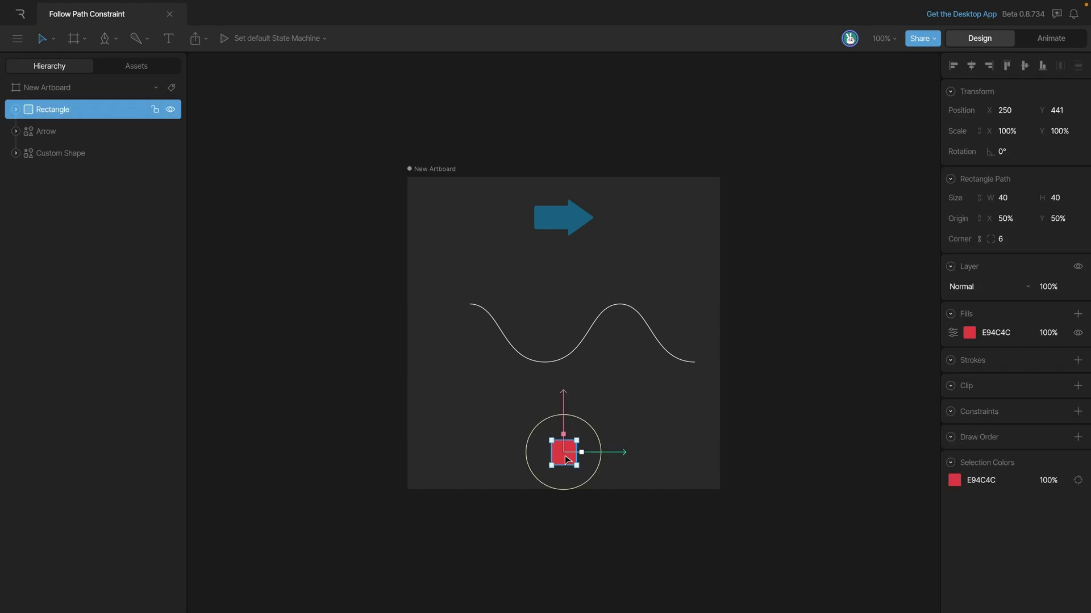
click(1078, 411)
click(1004, 598)
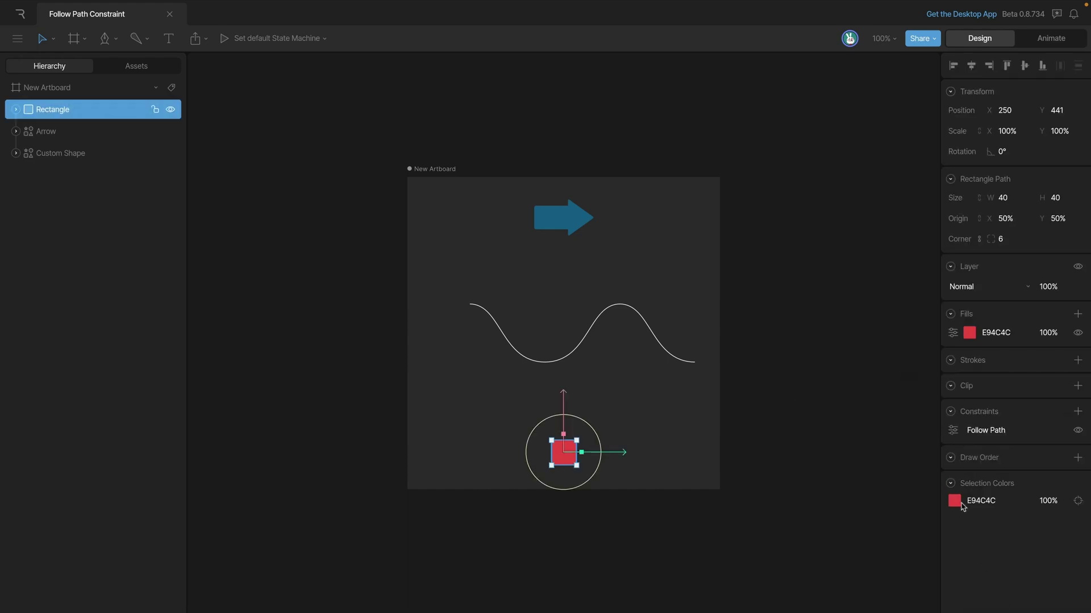
click(953, 437)
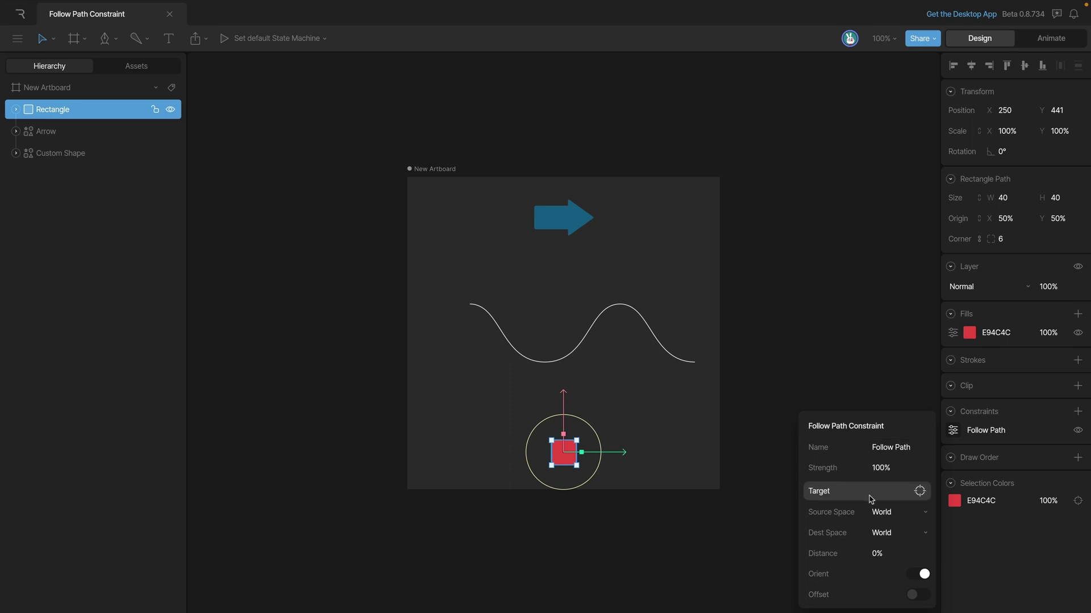
click(903, 491)
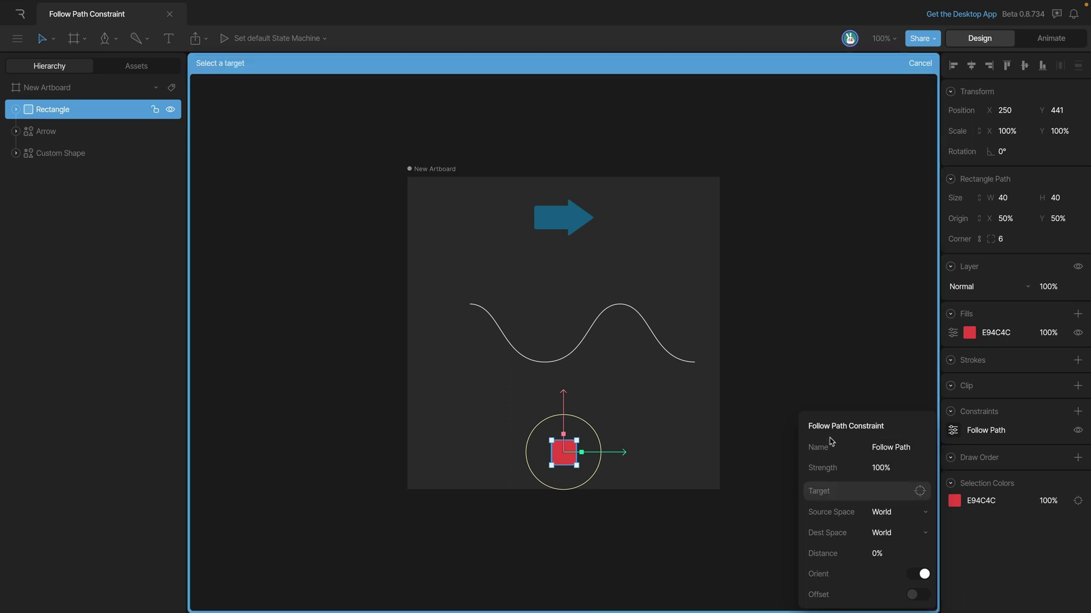
click(71, 163)
click(953, 432)
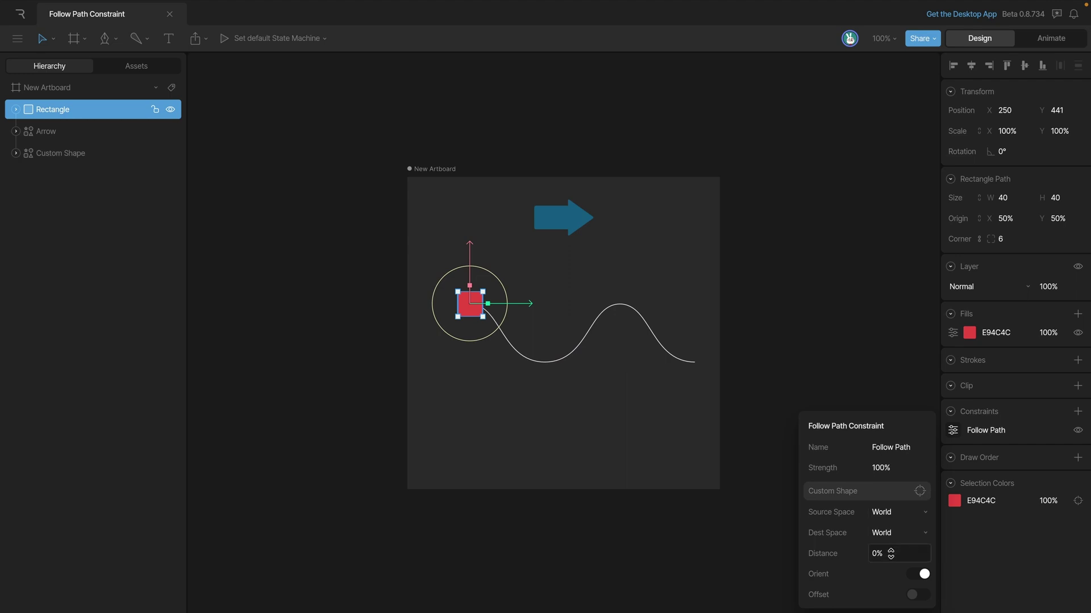
drag(890, 558, 892, 559)
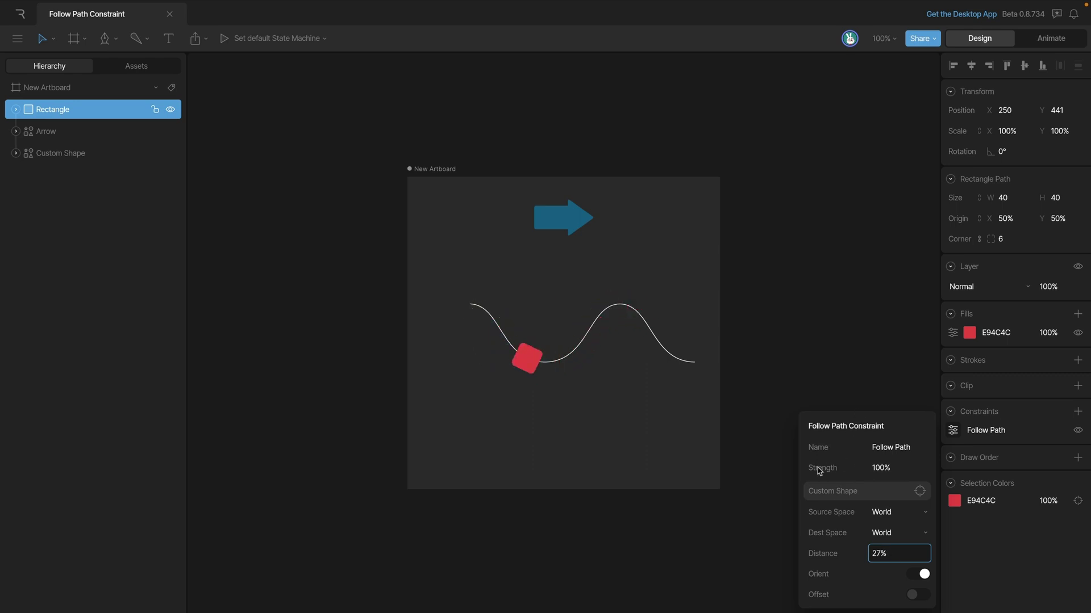
- Reselect the red square and disable its Follow Path constraint
click(547, 417)
click(530, 375)
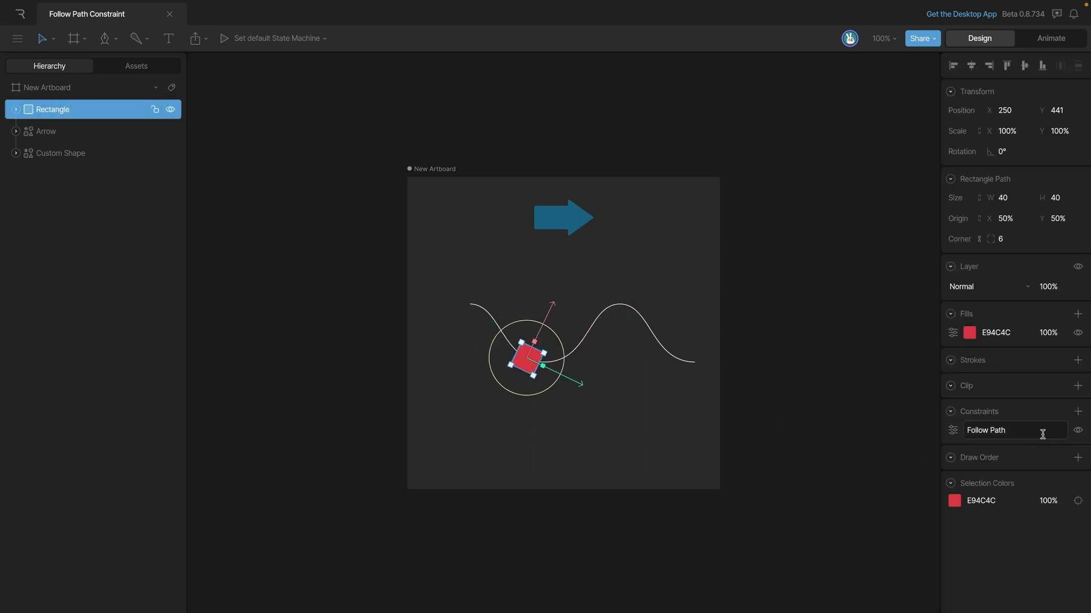
click(1077, 432)
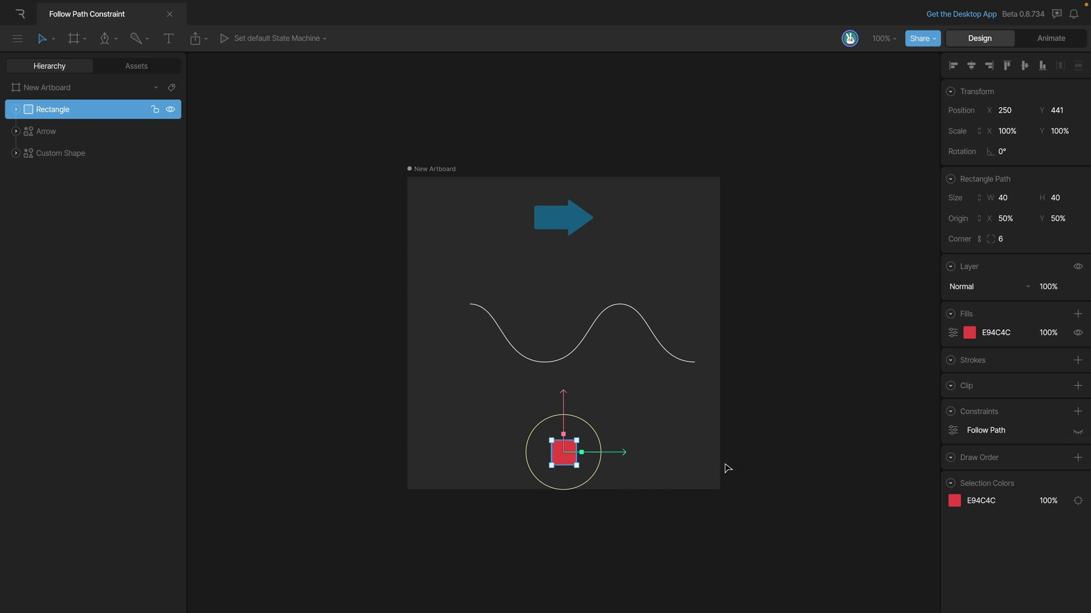
- Freeze constraints and drag the square's rest position down to Y 461
key(y)
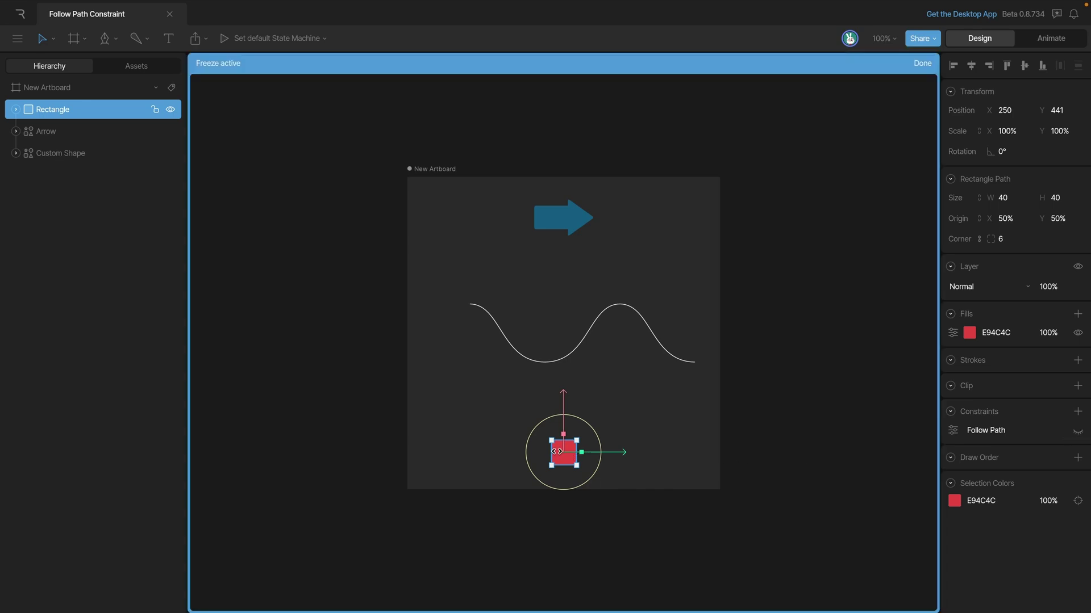
drag(565, 403, 566, 416)
key(y)
- Re-enable Follow Path, slide the square to 32% Distance, and switch to Animate mode
click(1078, 431)
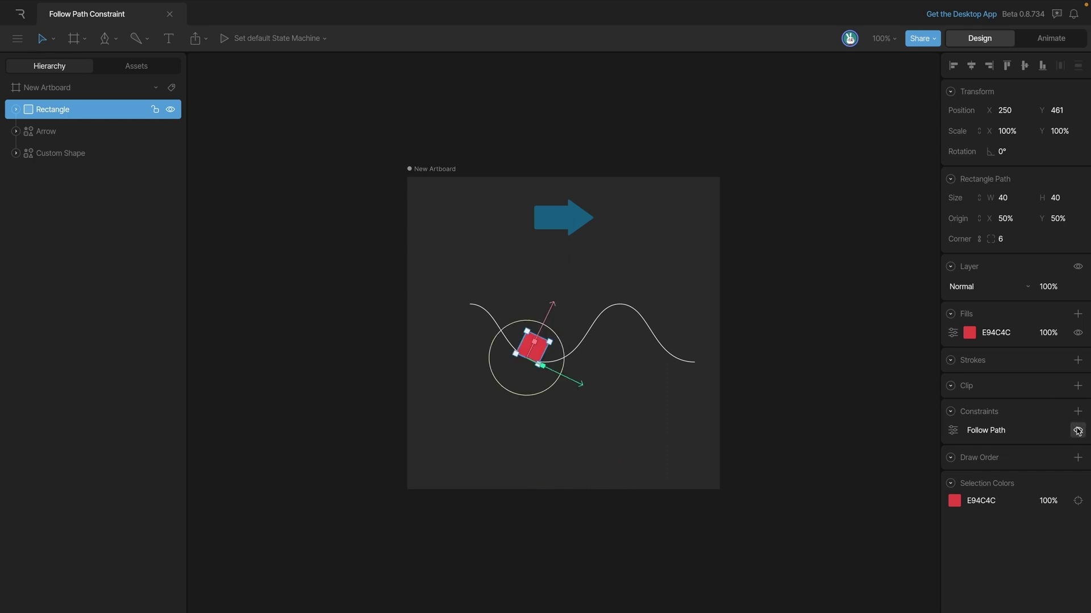
click(953, 430)
drag(884, 559, 818, 483)
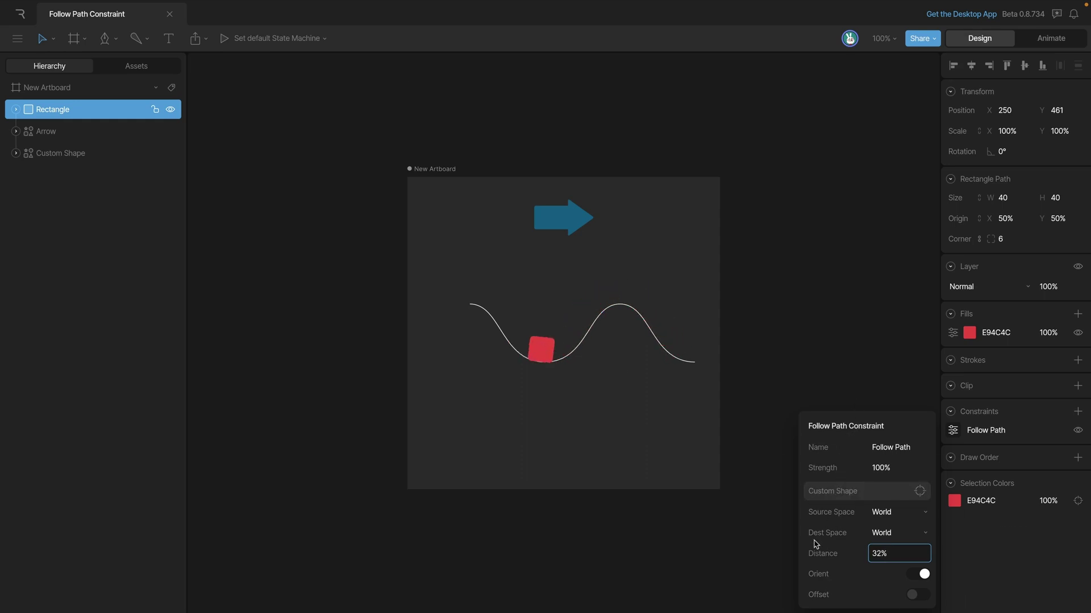
key(Tab)
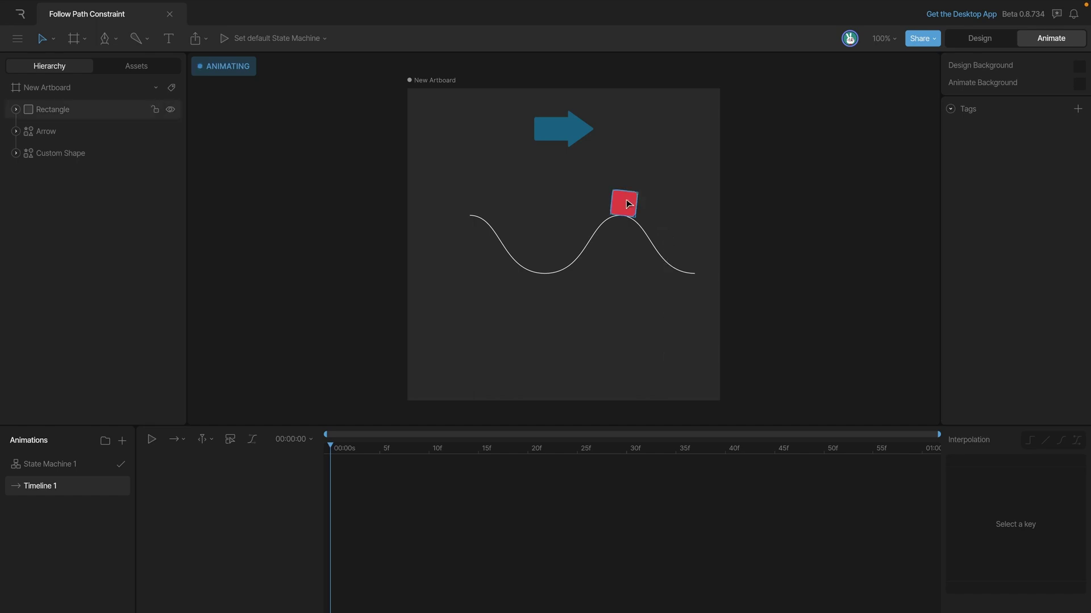
- Key the square's Follow Path Distance at 0 on the first frame
click(622, 203)
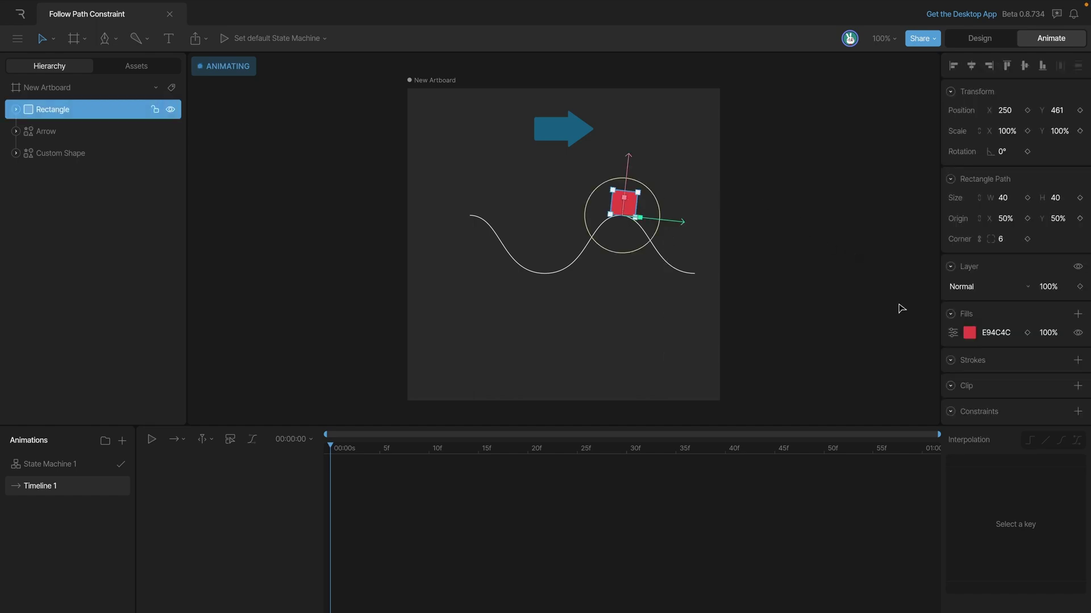
scroll(927, 340, down, 1)
click(954, 416)
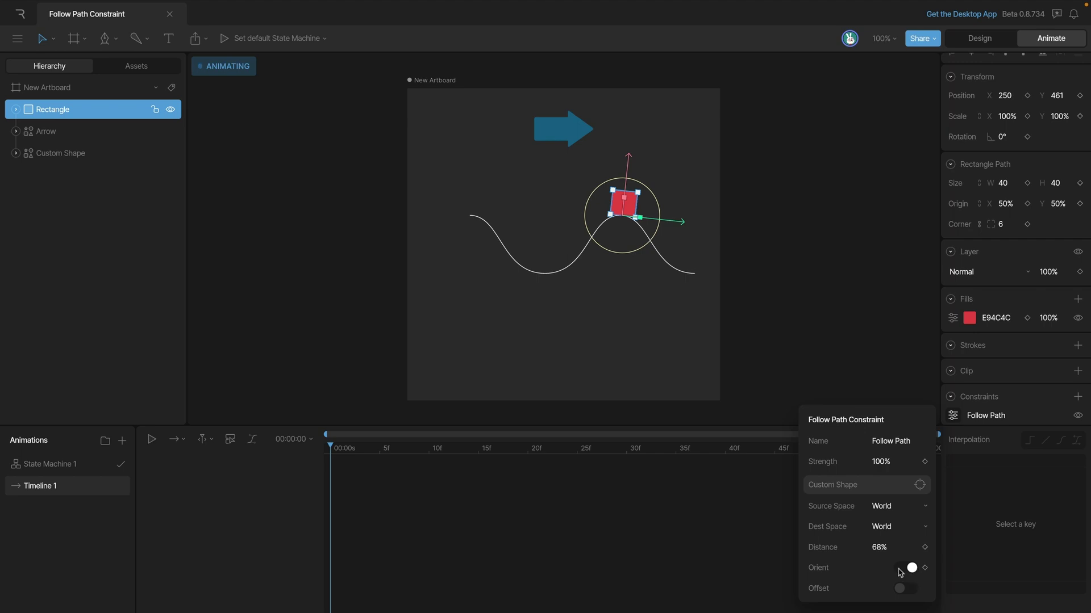
click(882, 549)
text(0)
key(Return)
- Key Distance to 99% near the end of Timeline 1 and play the animation
drag(739, 452, 934, 458)
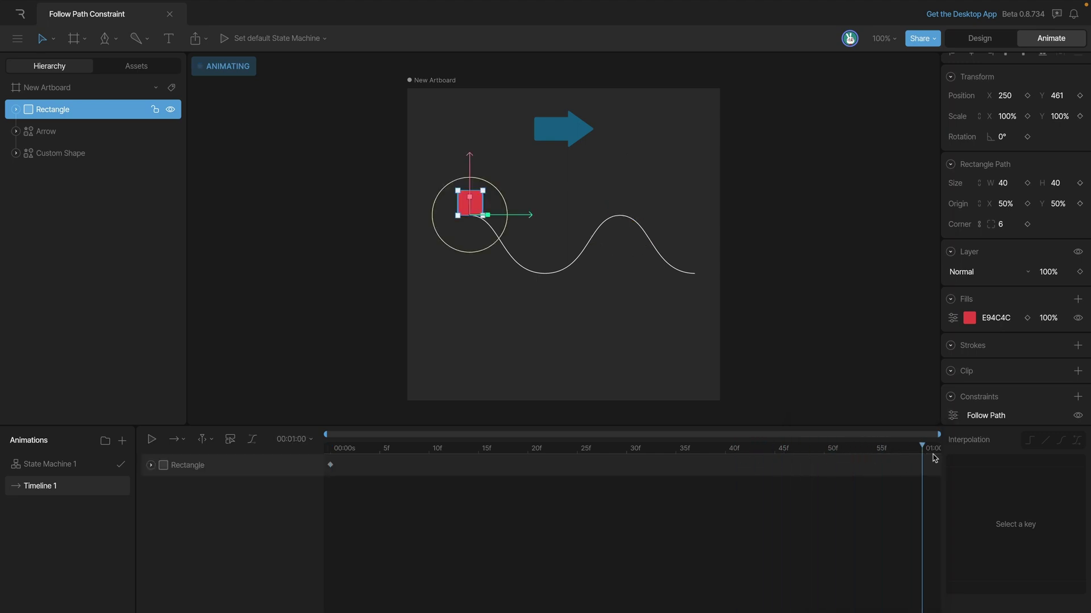
click(151, 466)
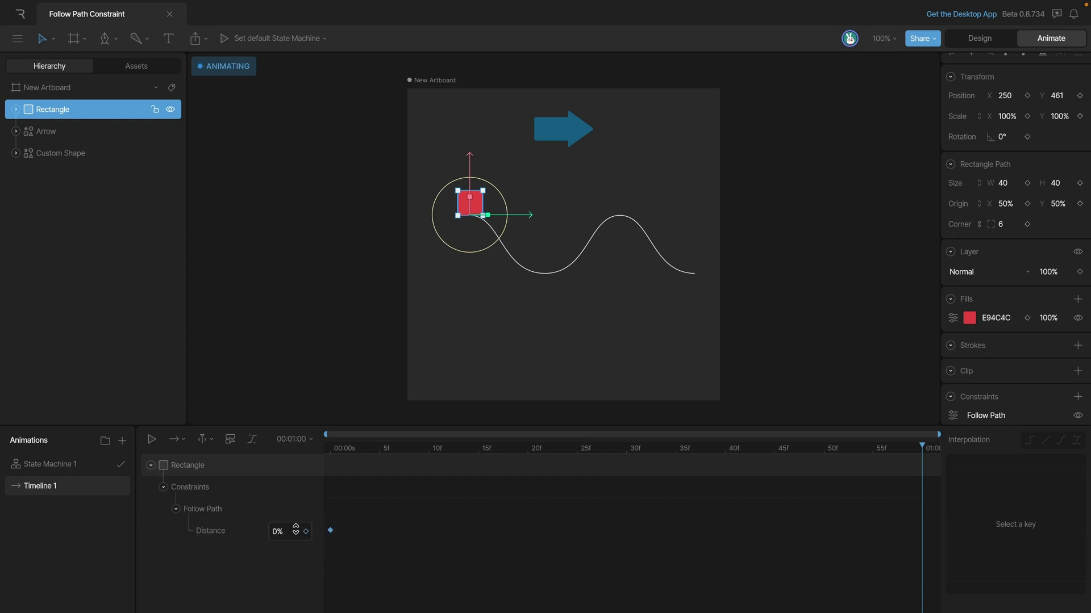
click(292, 531)
text(99)
key(Return)
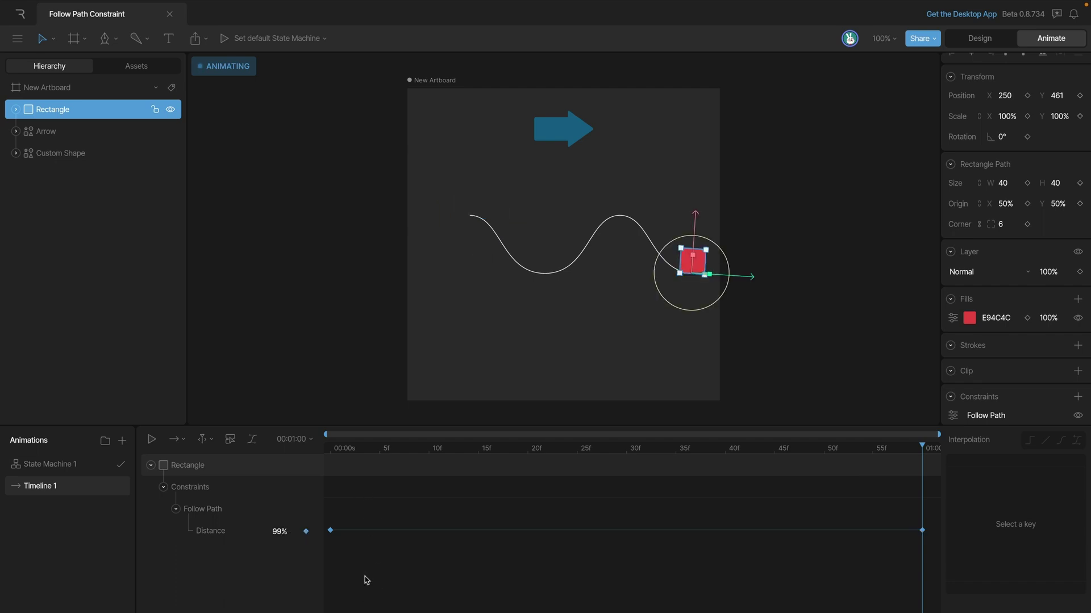
key(space)
click(751, 373)
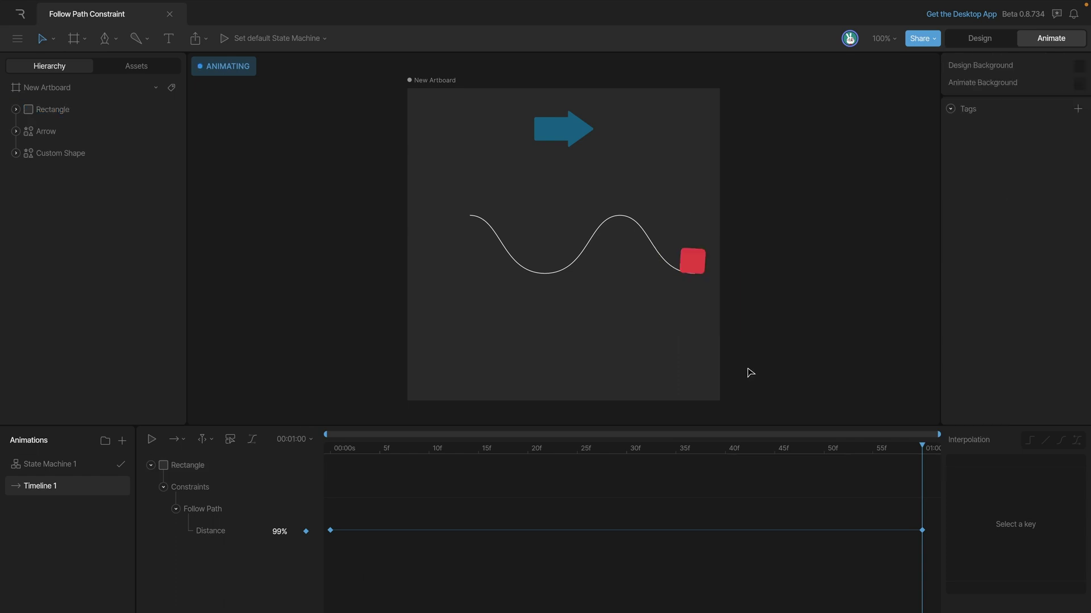
click(535, 274)
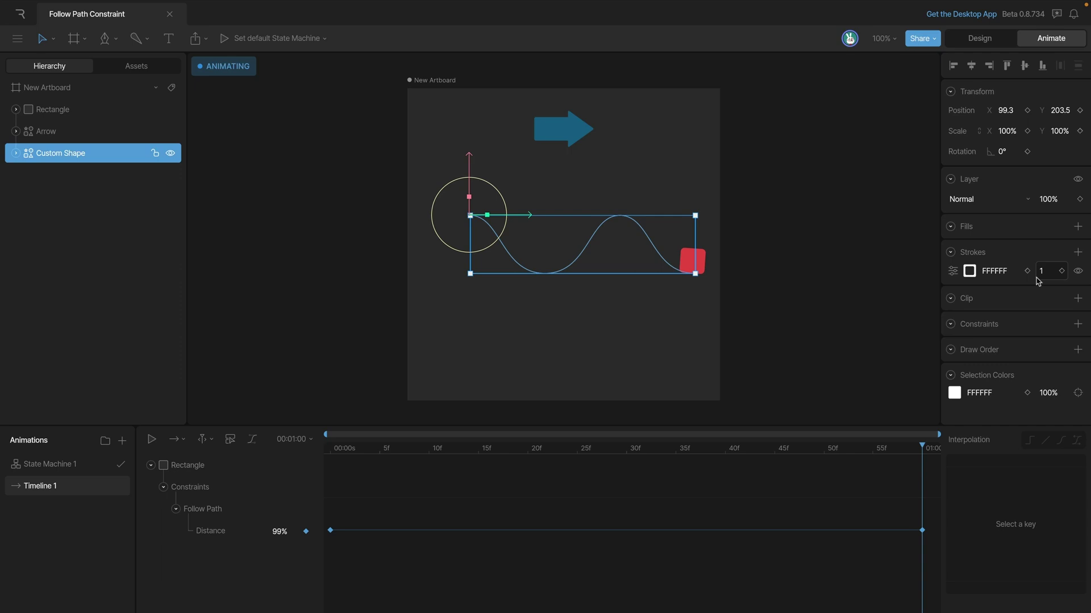
- Hide the wave Custom Shape and play the timeline to watch only the moving square
click(170, 153)
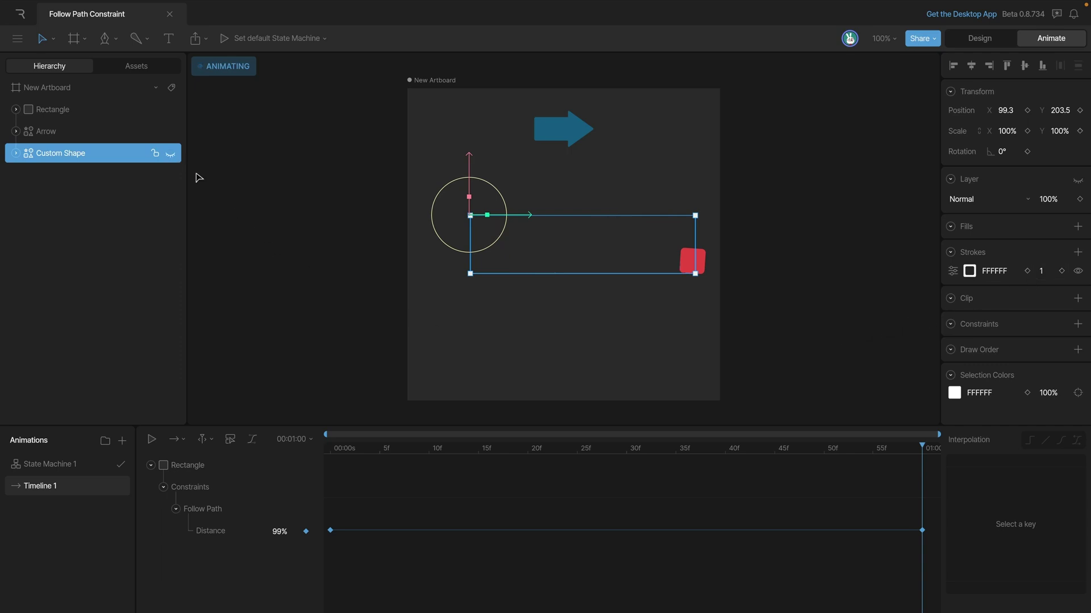
click(454, 321)
key(space)
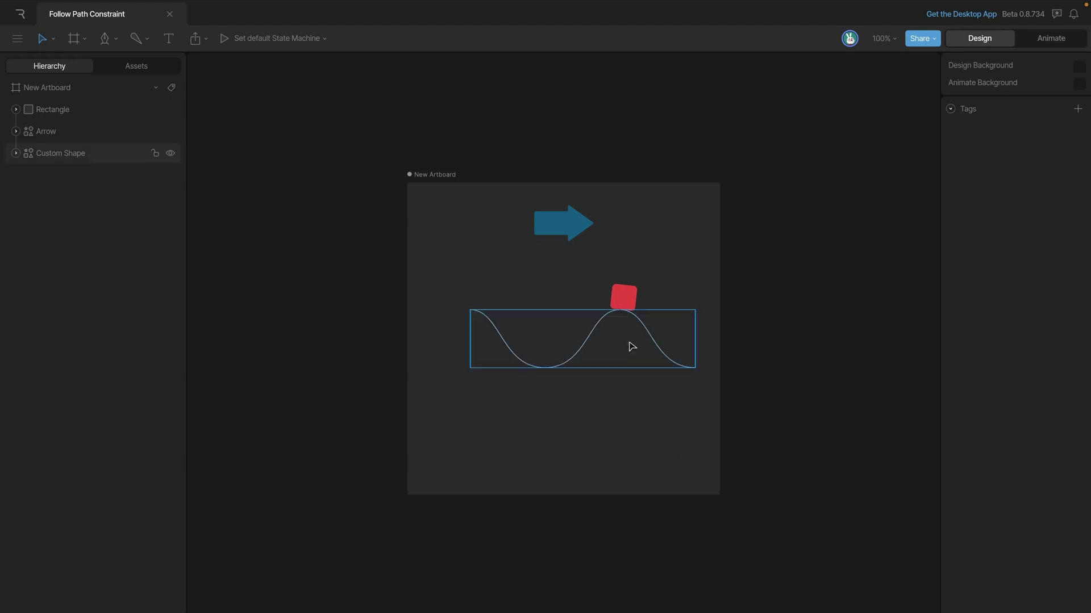
- Give the blue Arrow a Follow Path constraint targeting the wave and slide it to 7%
click(564, 229)
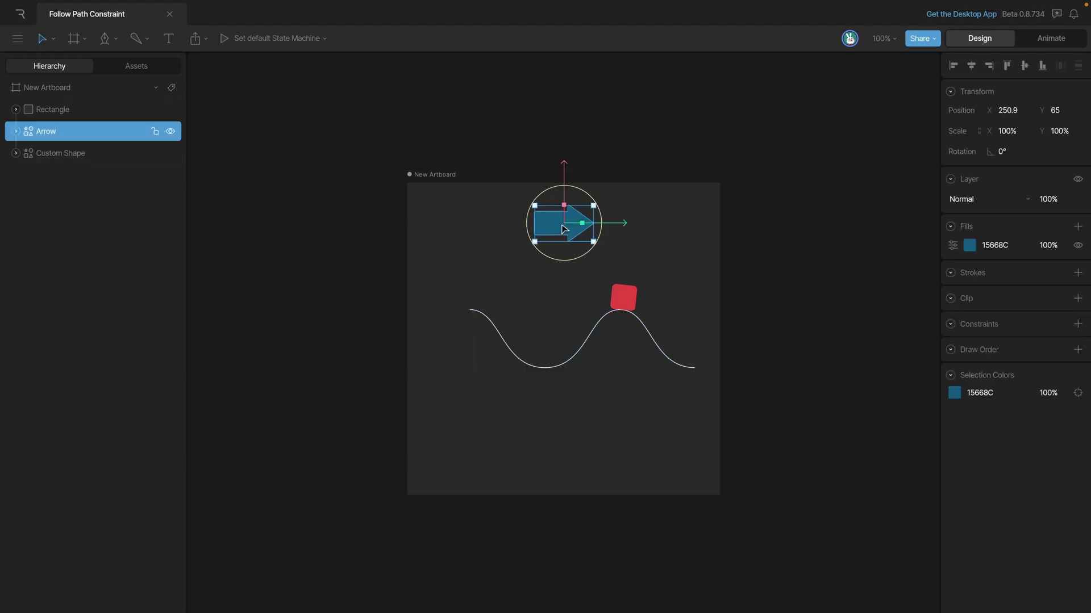
click(1075, 325)
click(1005, 512)
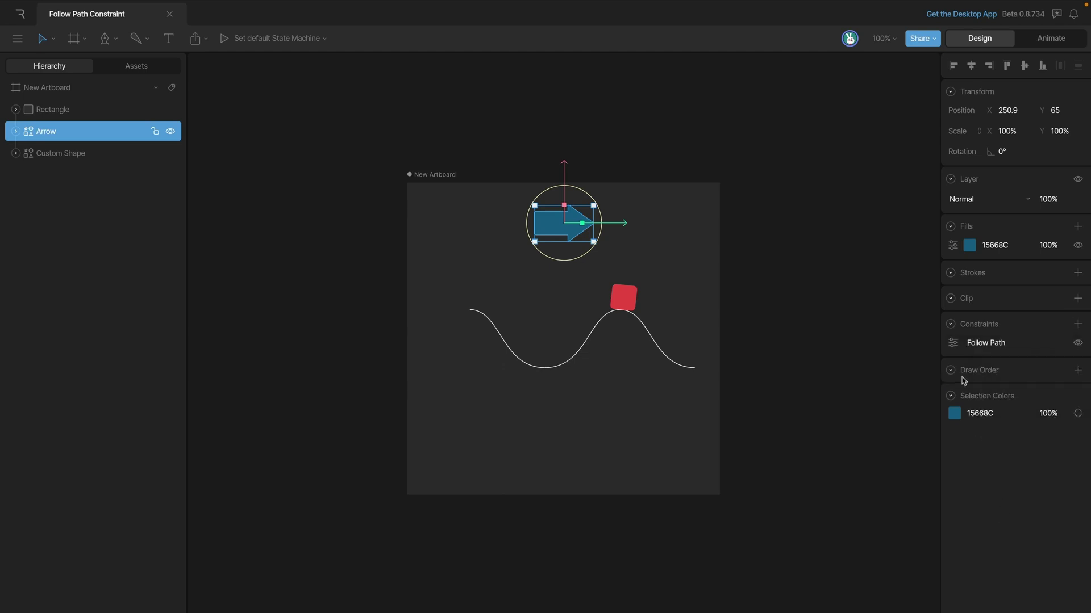
click(953, 344)
click(882, 413)
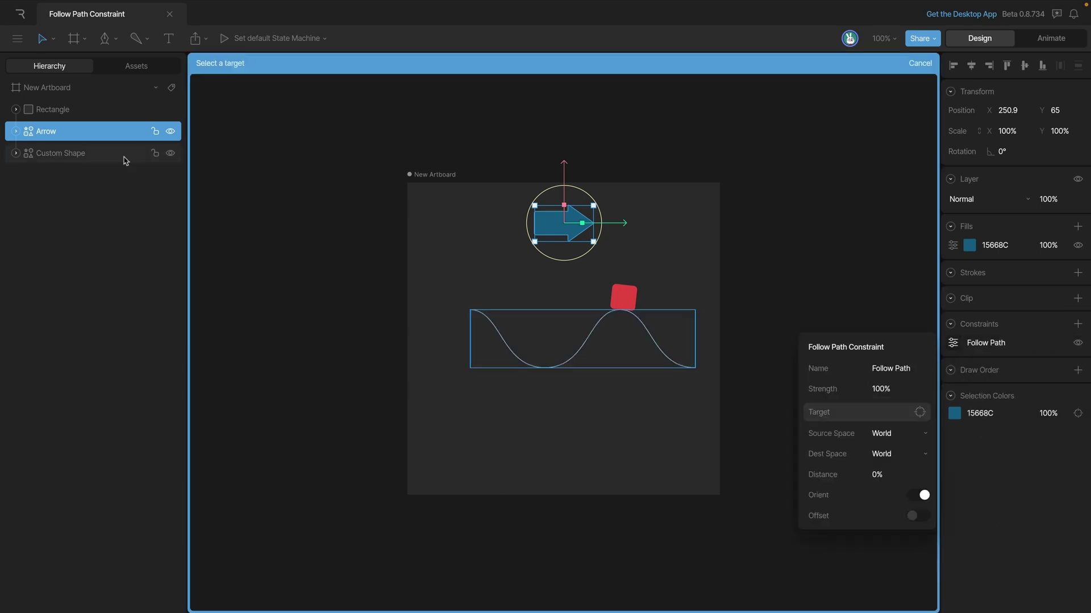
click(85, 161)
click(953, 343)
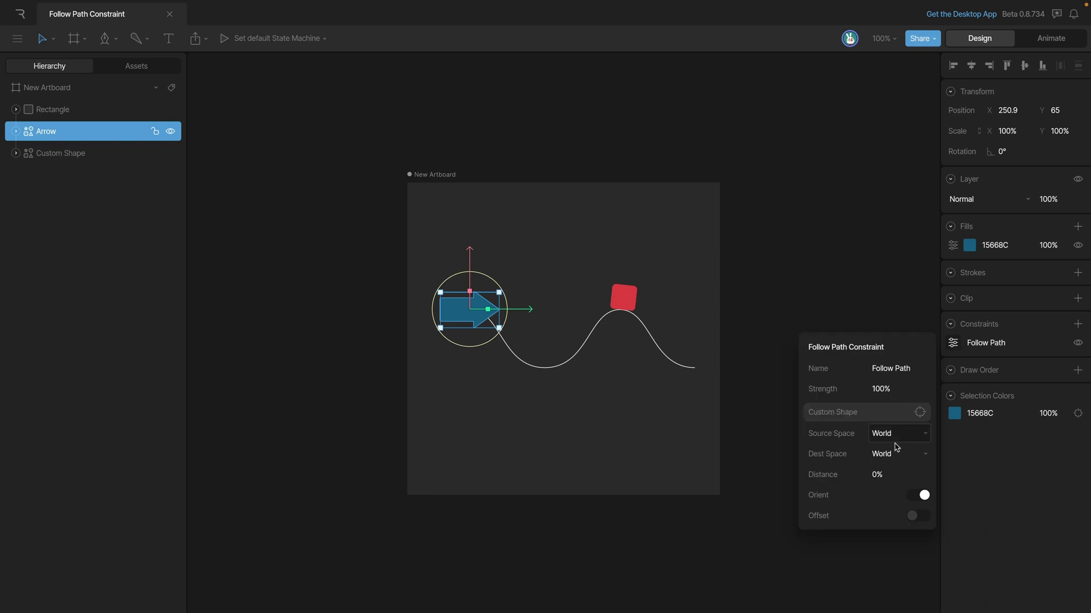
drag(886, 475, 850, 381)
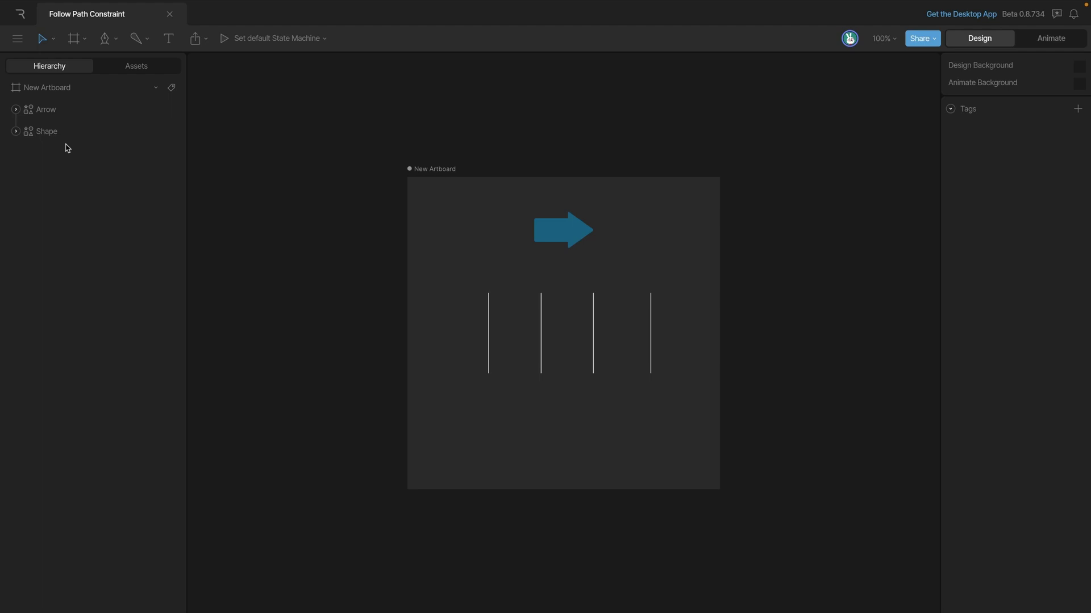
- Expand the Shape group and give the Arrow a Follow Path constraint targeting its four vertical paths
click(16, 132)
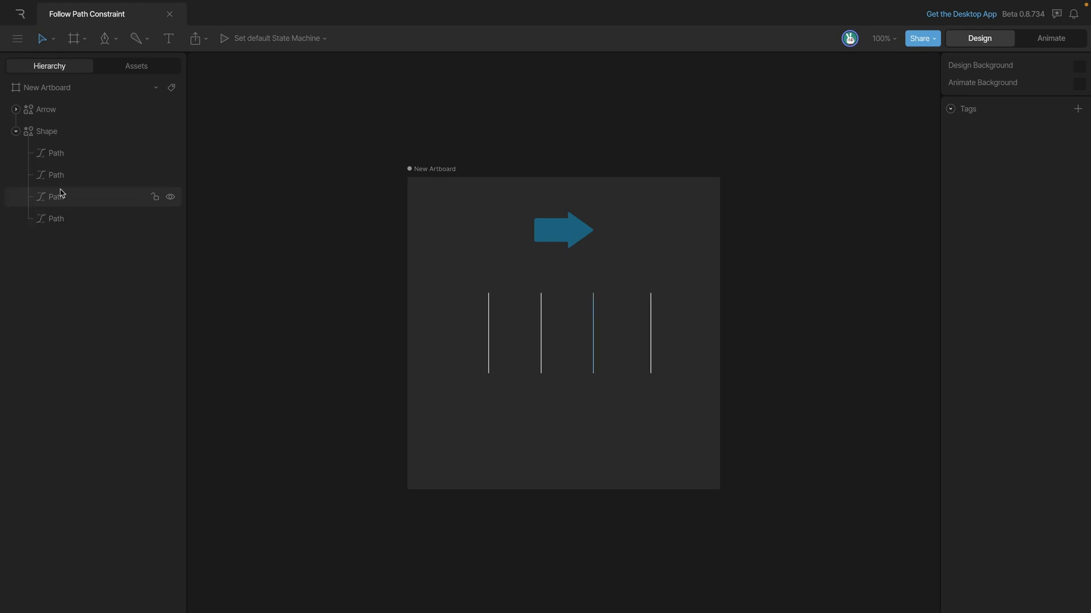
click(560, 234)
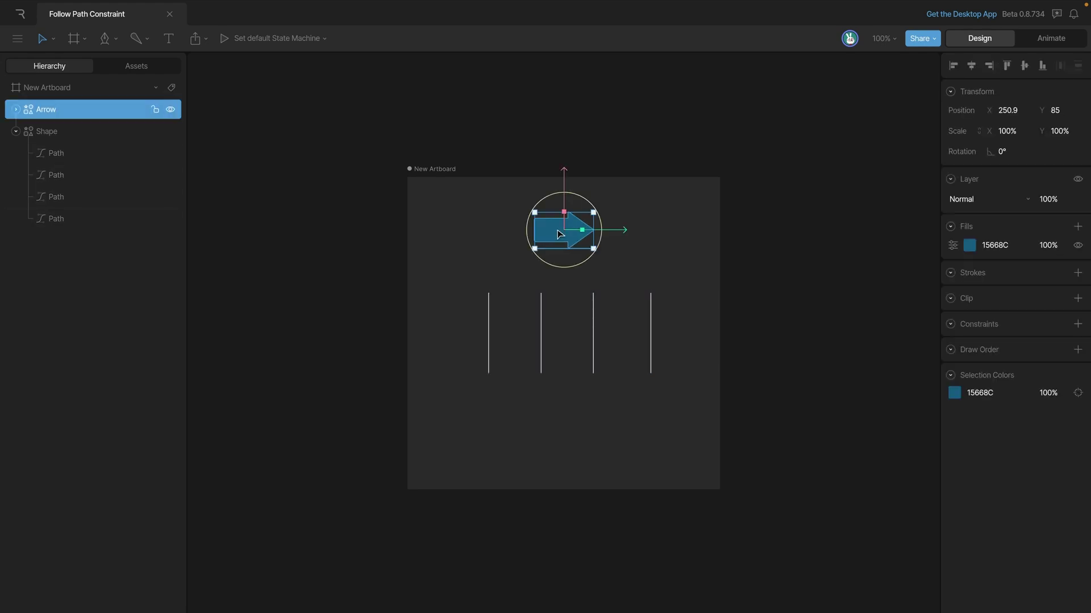
click(1077, 324)
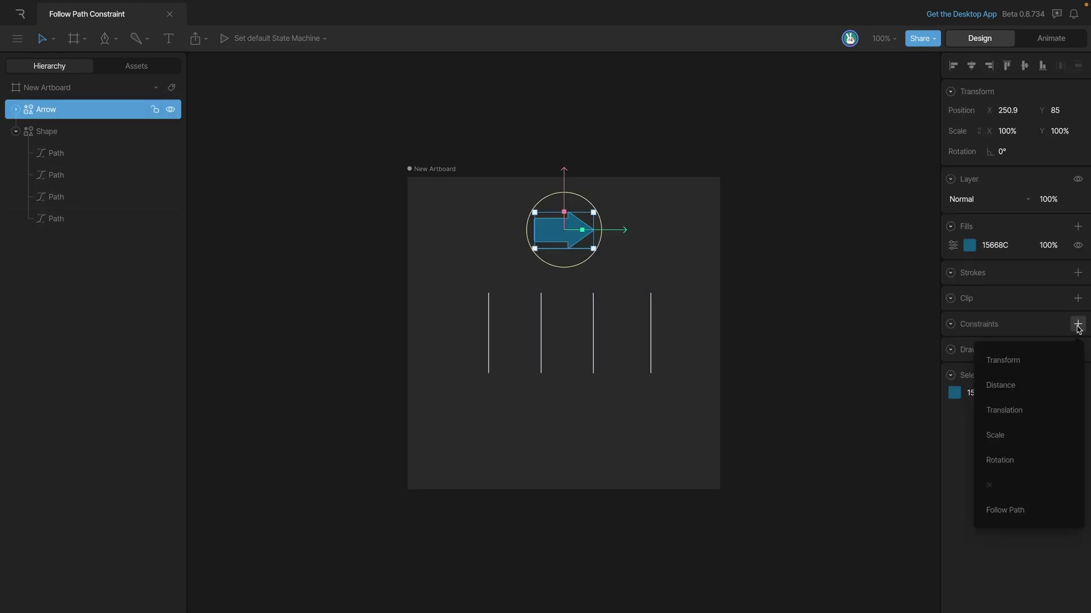
click(1022, 510)
click(953, 344)
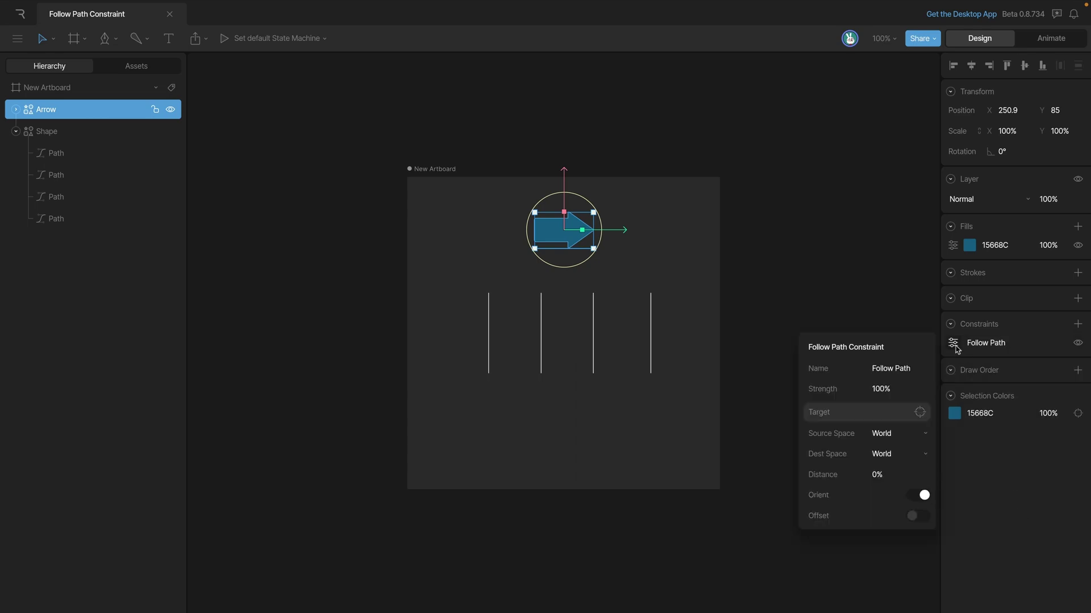
click(892, 414)
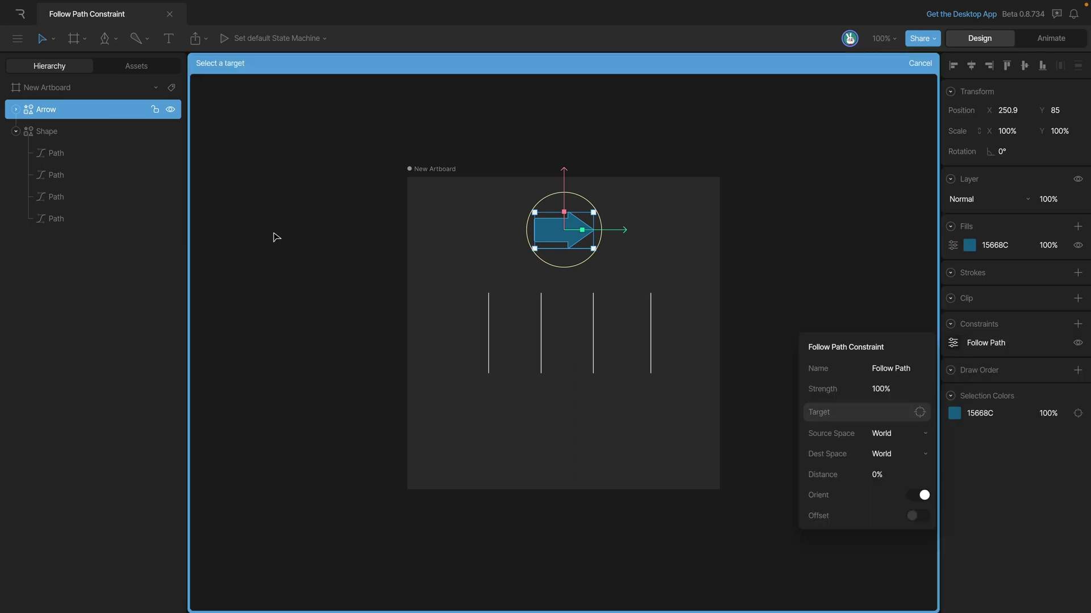
click(48, 141)
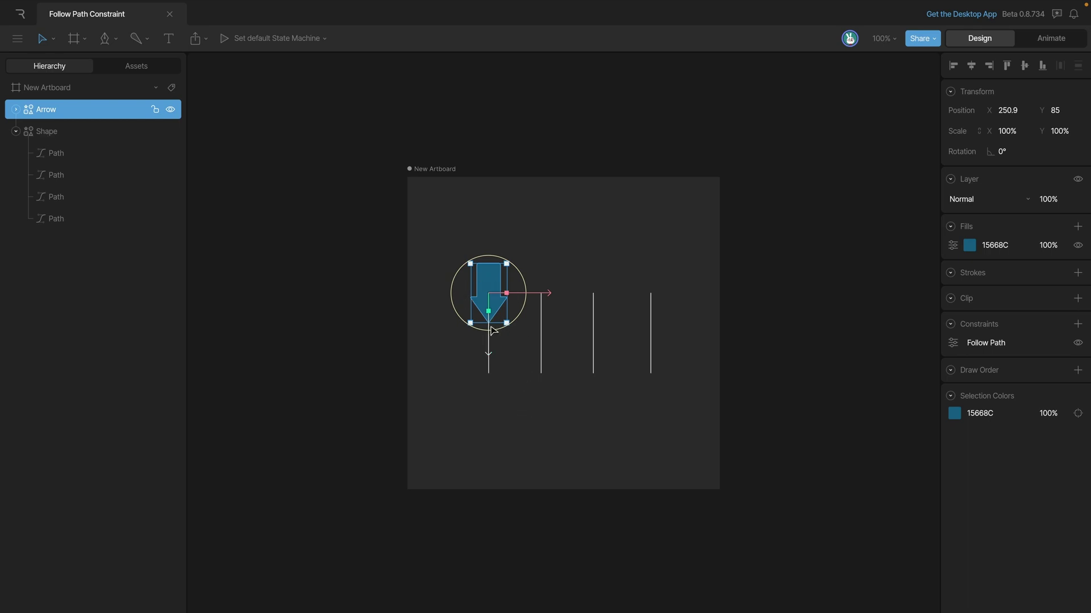
- Set the arrow's Follow Path distance back to 0%
click(953, 343)
mouse_move(884, 474)
mouse_down()
mouse_move(866, 375)
mouse_move(885, 476)
mouse_up()
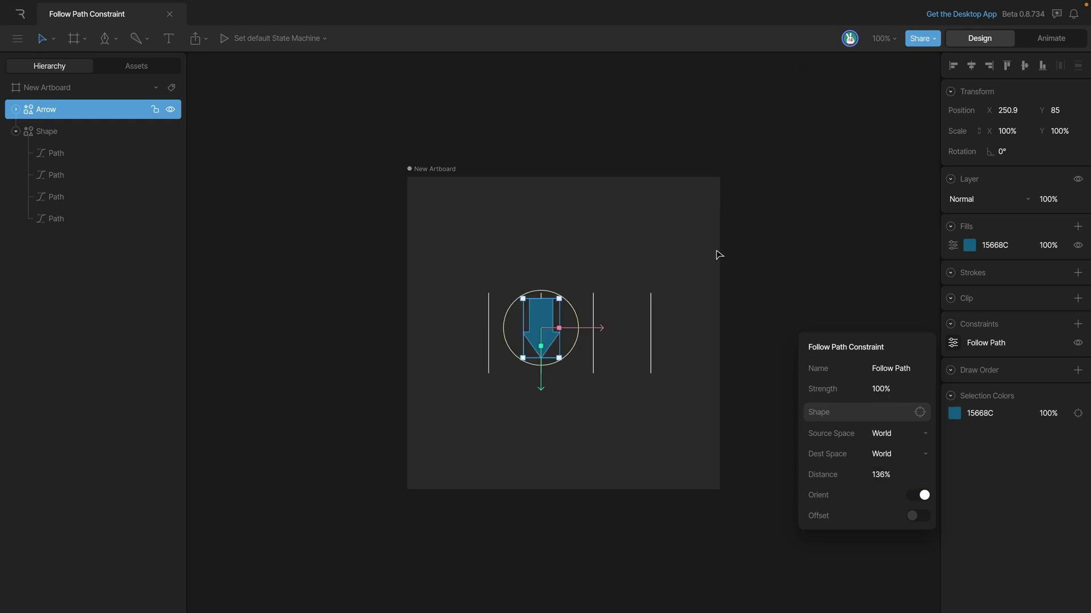
click(884, 476)
text(0)
key(Return)
- Move the second vertical path below the last path in the Shape group
click(635, 447)
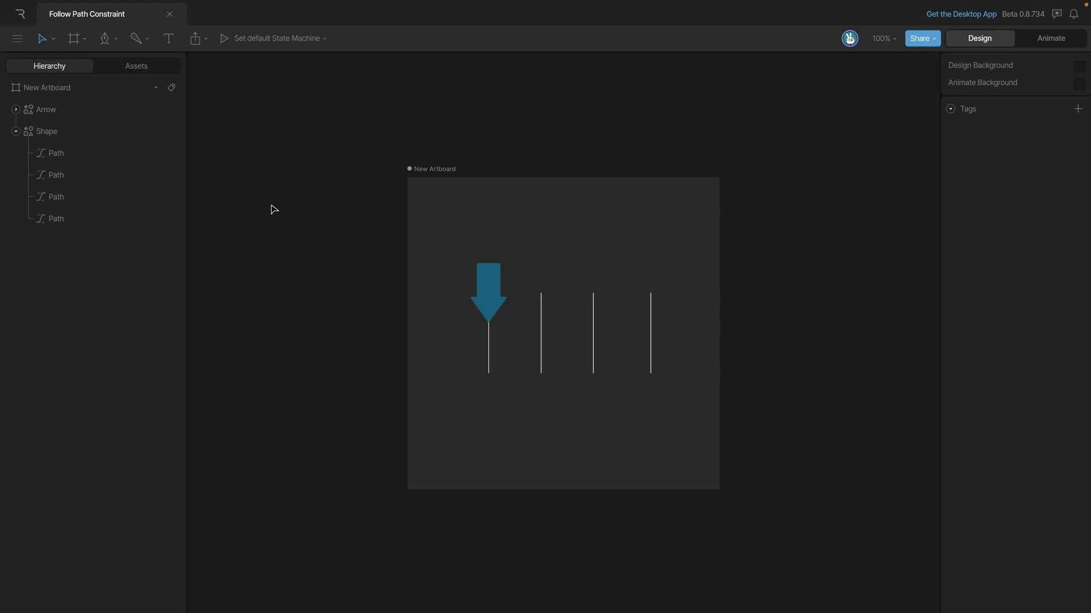
click(80, 180)
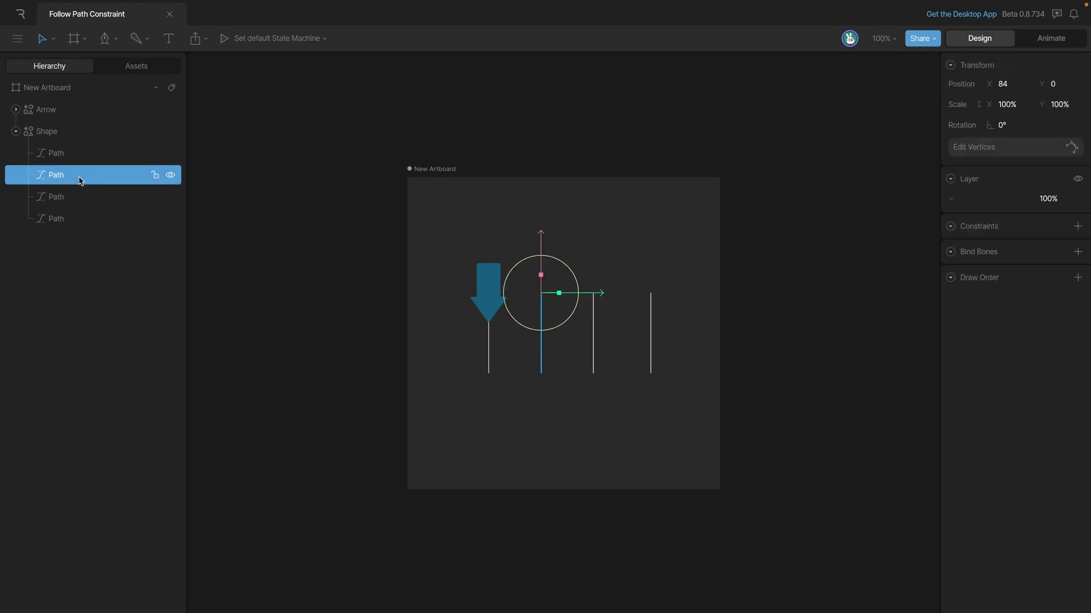
drag(64, 180, 62, 227)
- Scrub the arrow's Follow Path distance to 24%
click(490, 295)
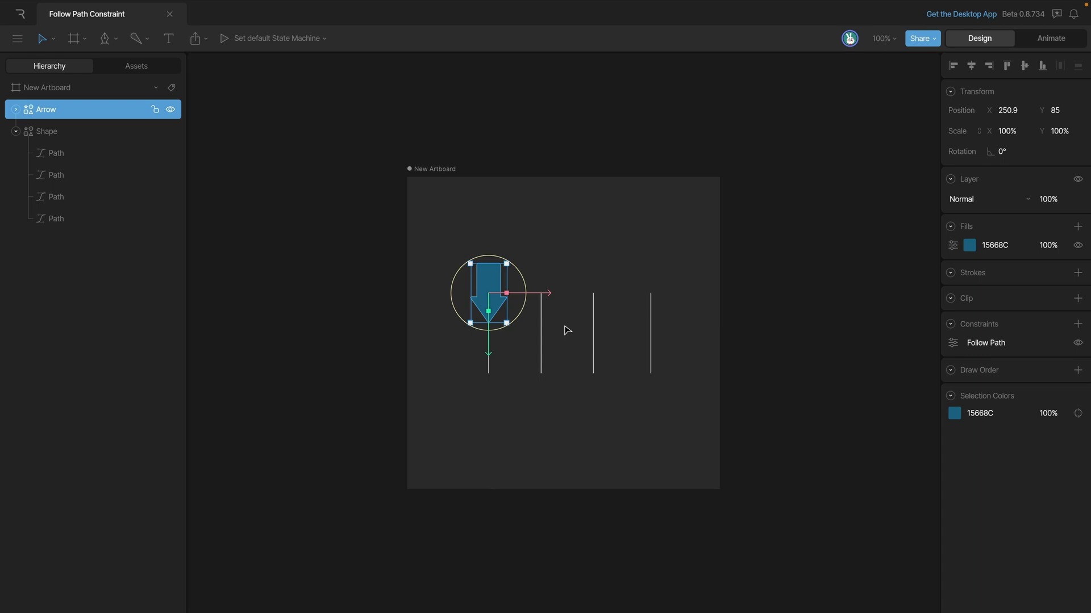
click(952, 343)
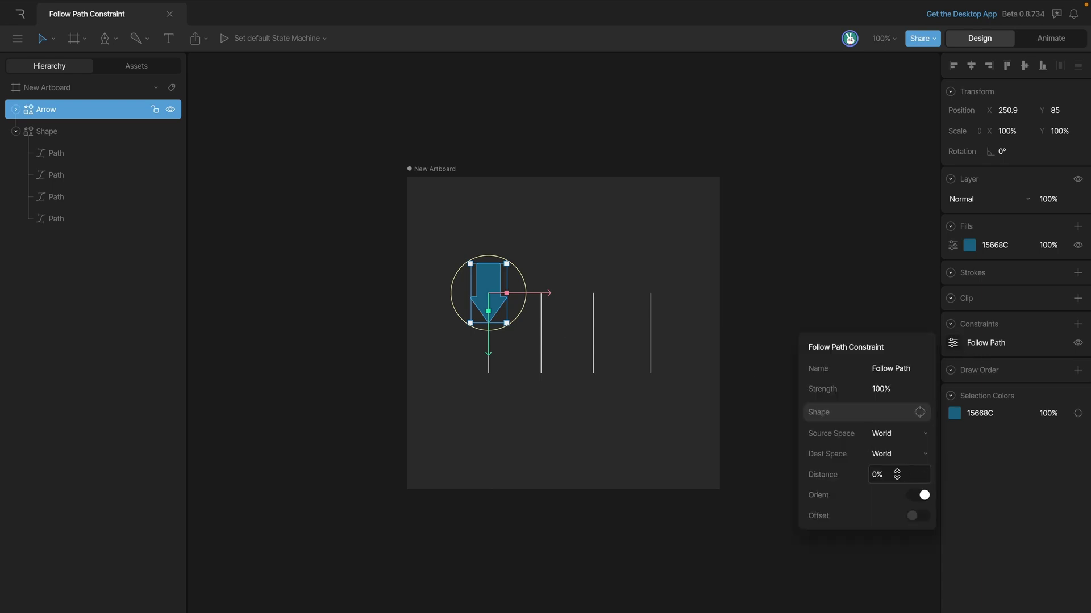
drag(891, 477, 879, 391)
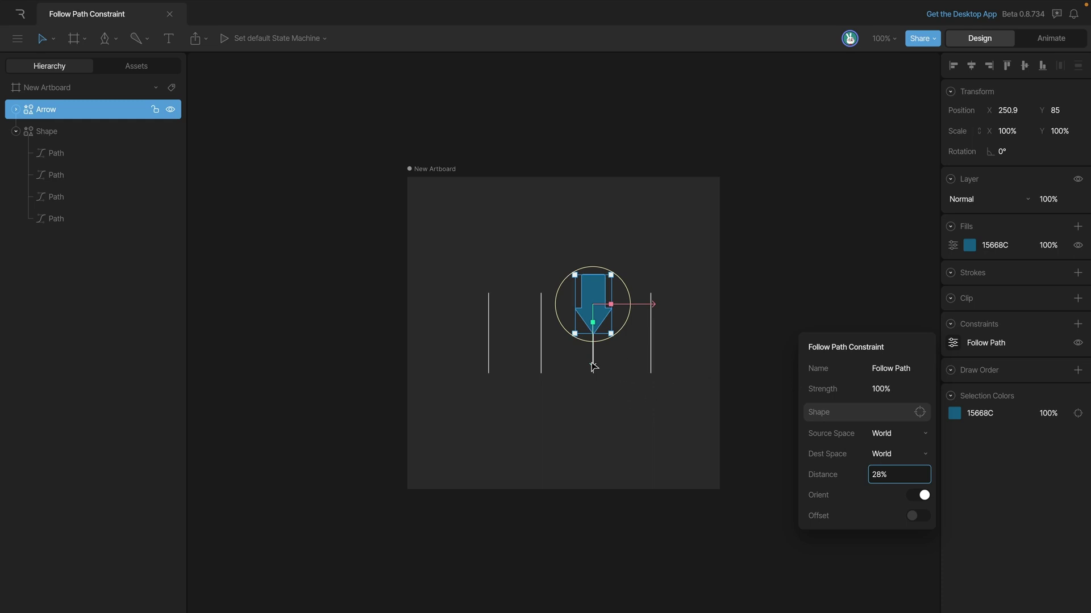
- Select each of the four vertical paths in turn to check their order
click(67, 181)
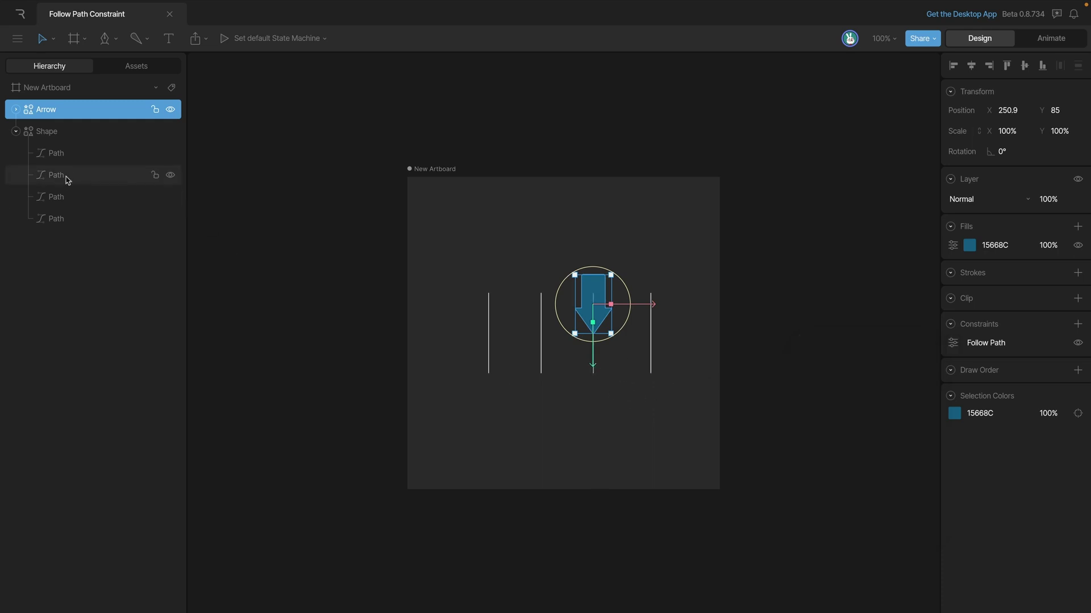
click(67, 181)
click(66, 158)
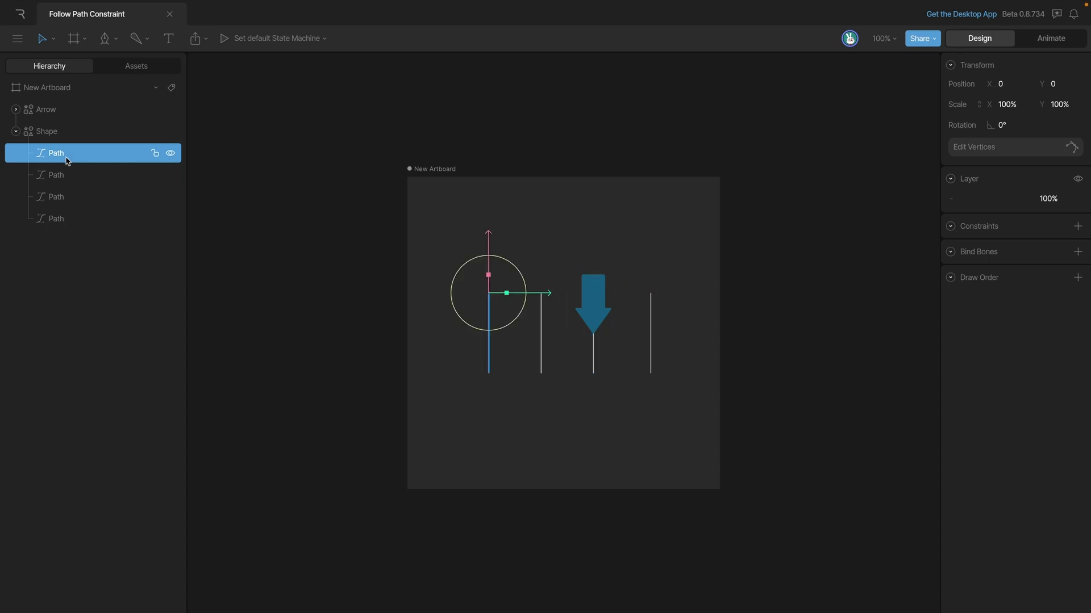
click(66, 180)
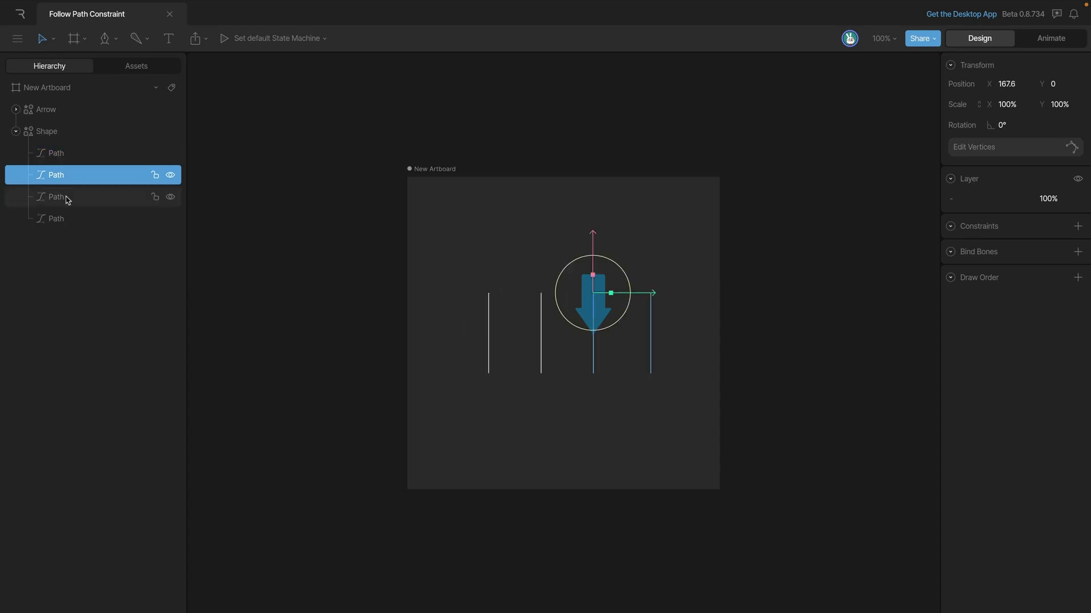
click(67, 198)
click(57, 221)
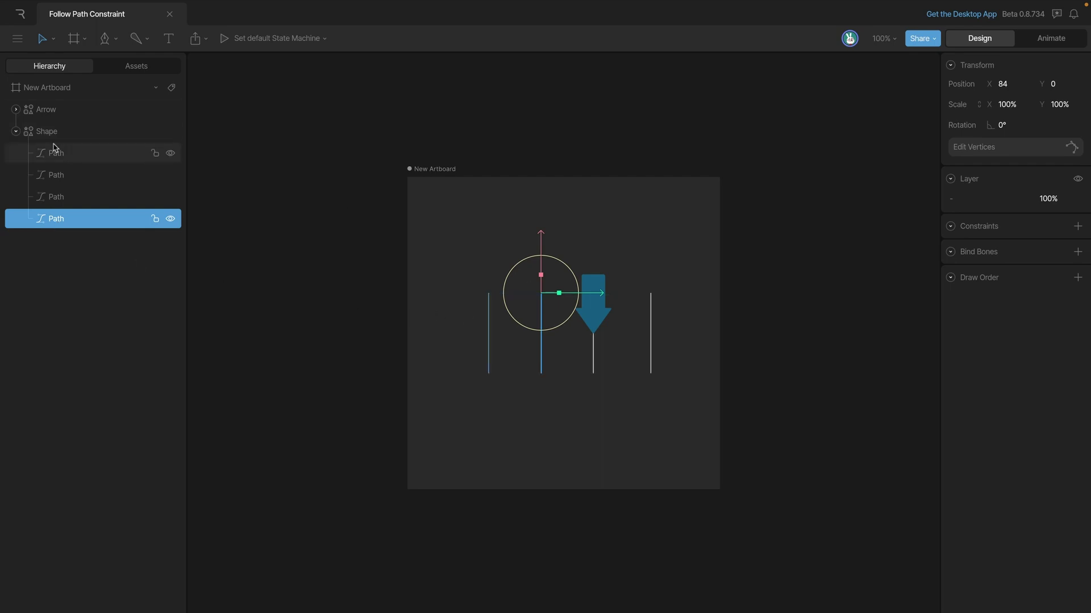
- Scrub the arrow's distance through 58% and on to 103%, then deselect
click(606, 322)
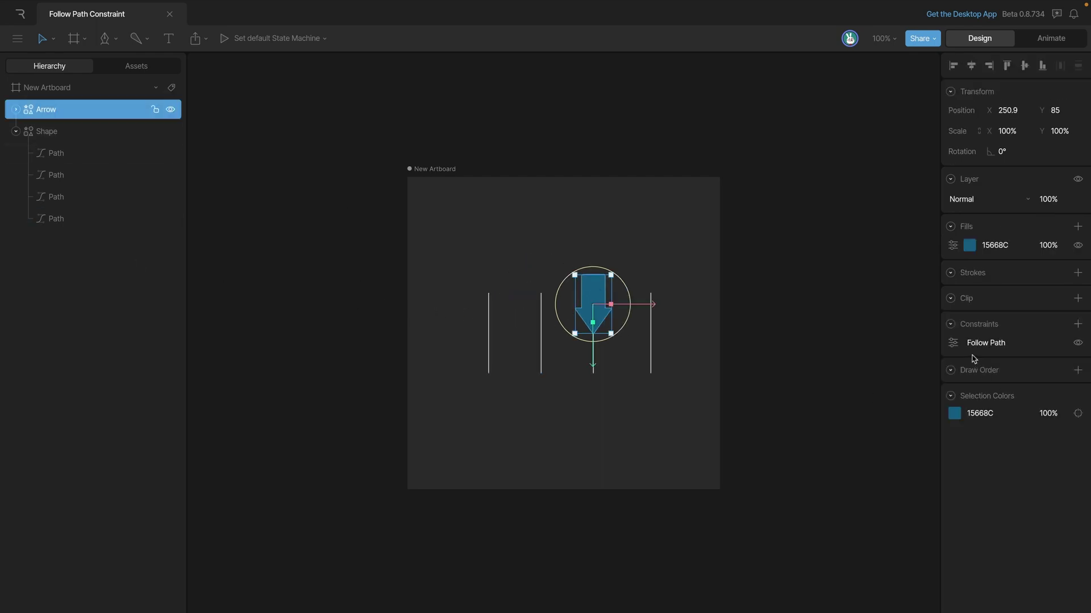
click(954, 343)
drag(898, 474, 889, 384)
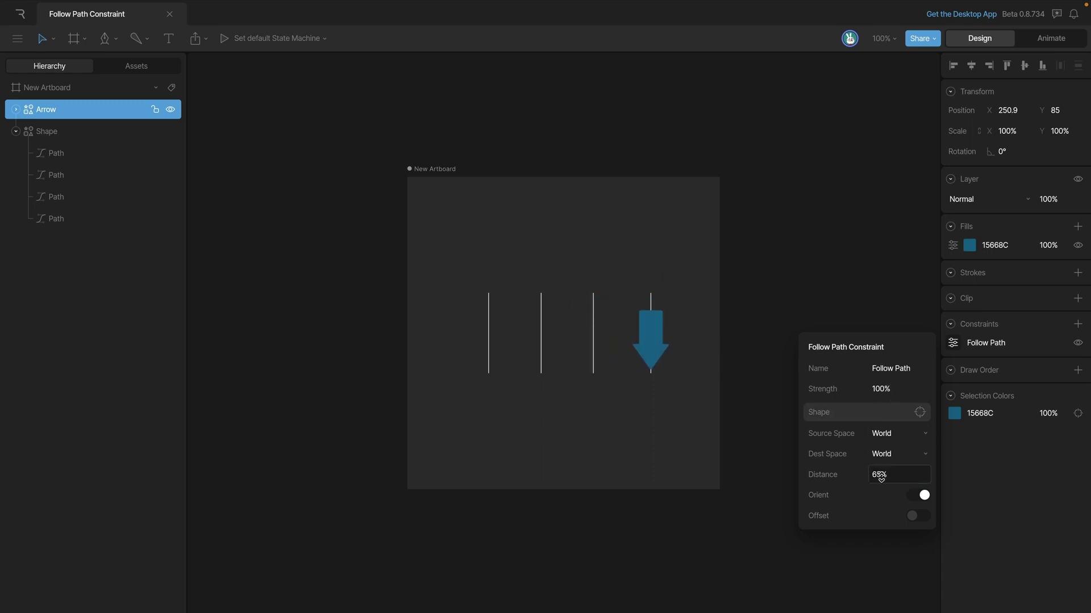
drag(880, 475, 877, 365)
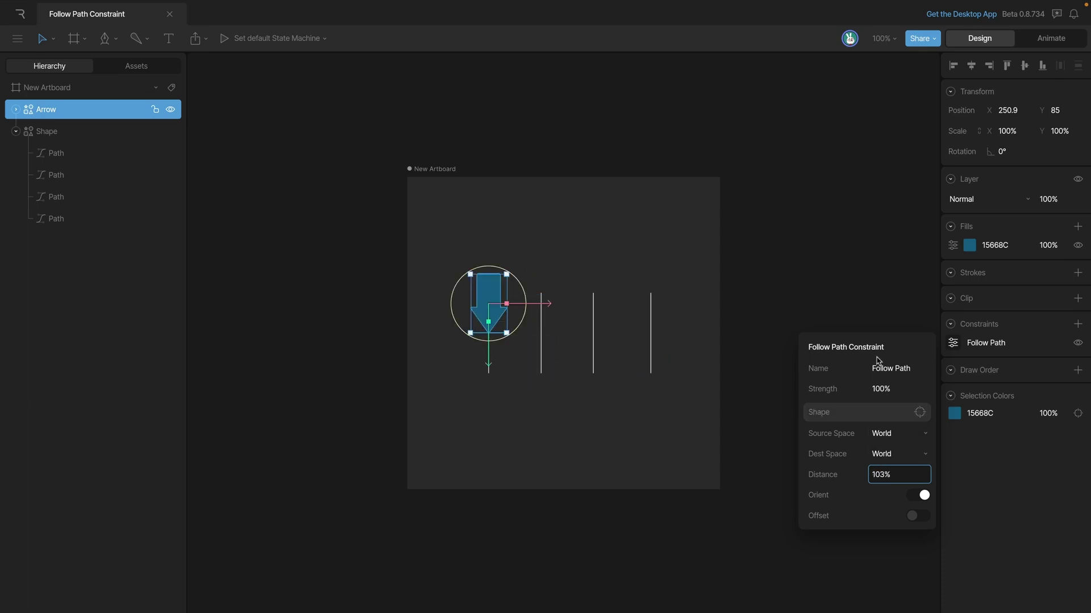
click(668, 452)
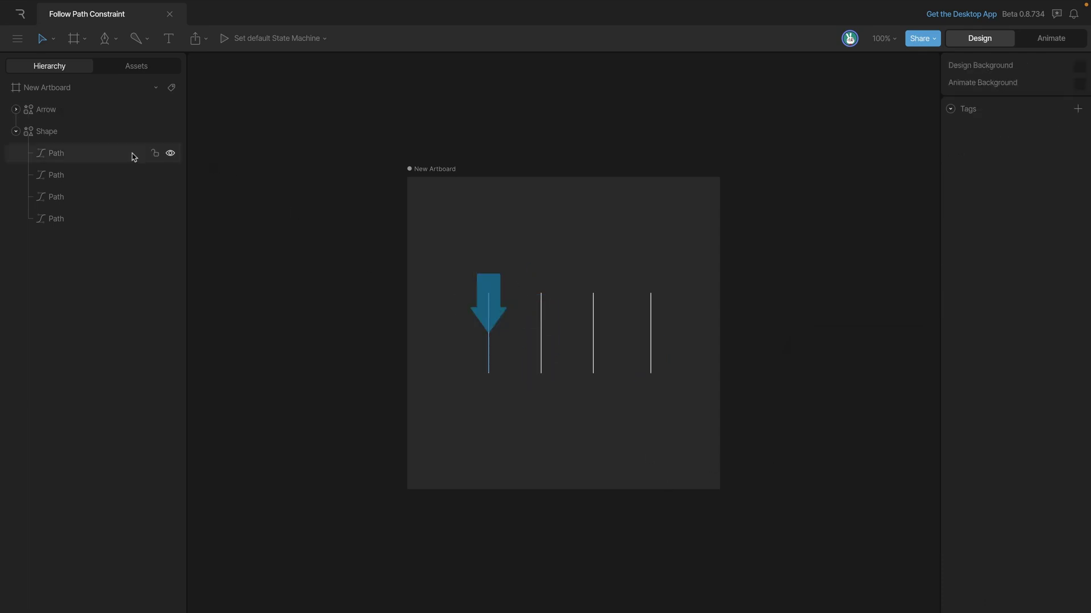